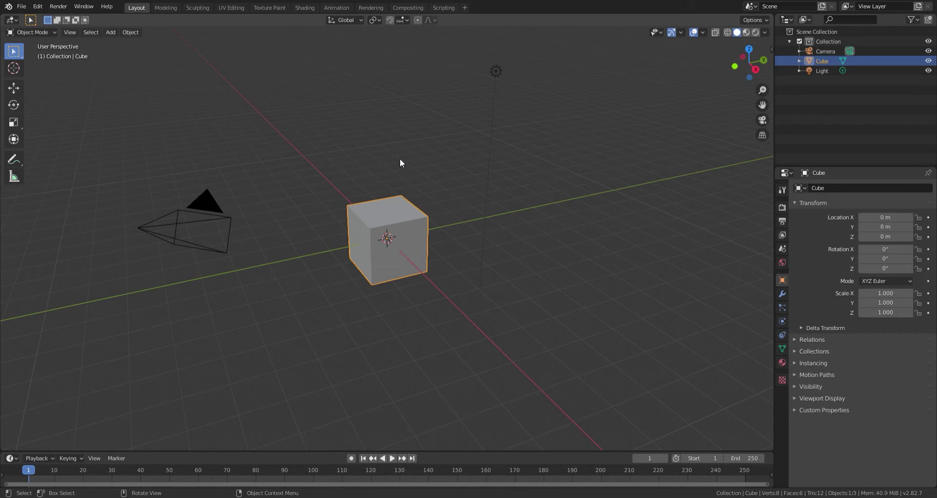
Step: Delete the default camera, cube and light, and import the character models from FBX
key("a")
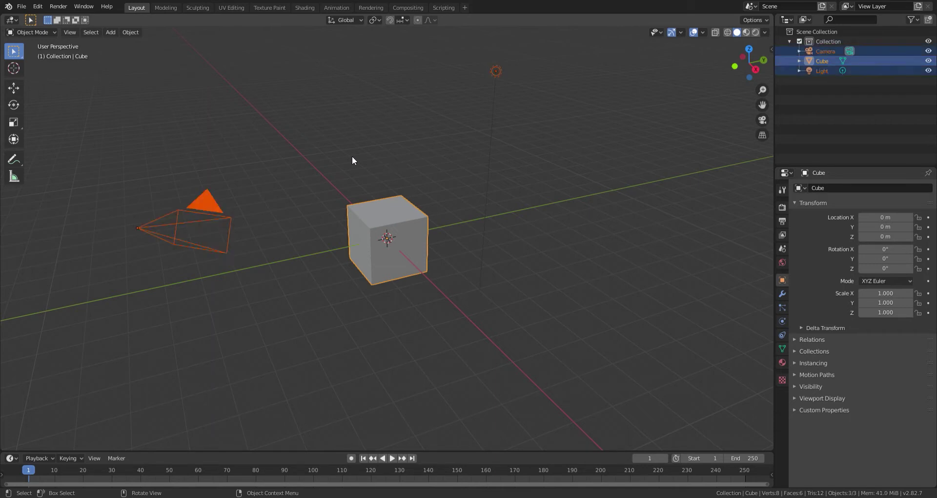
key("Delete")
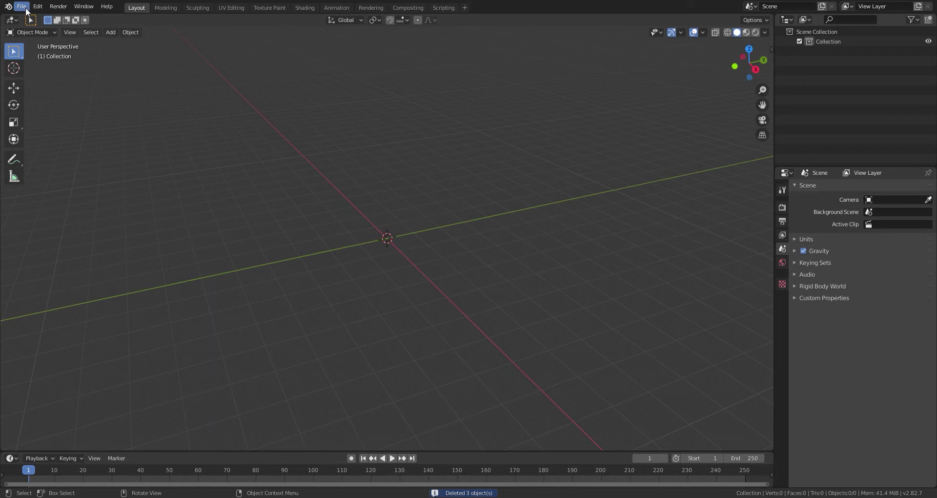
left_click(27, 11)
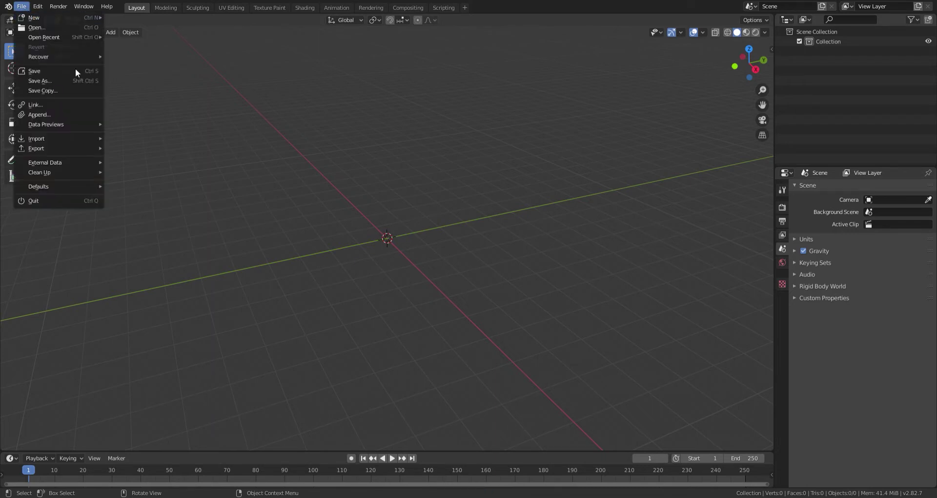
mouse_move(76, 139)
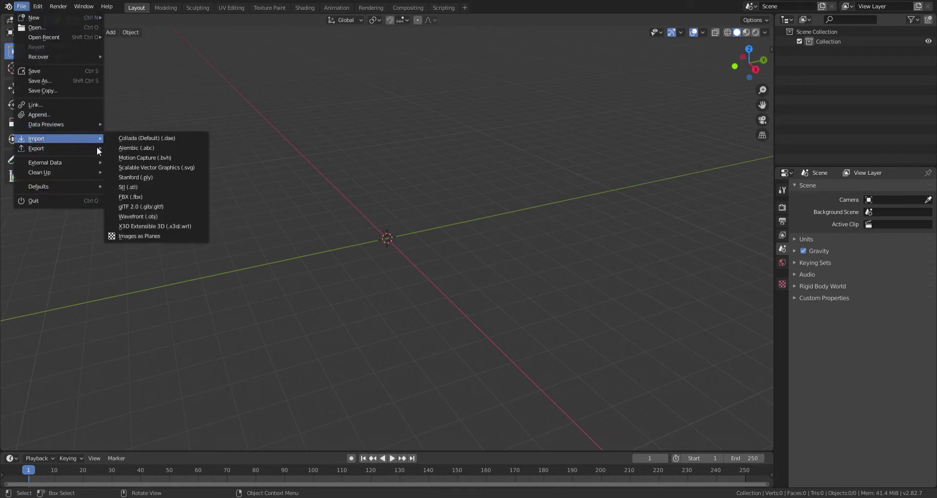
left_click(160, 196)
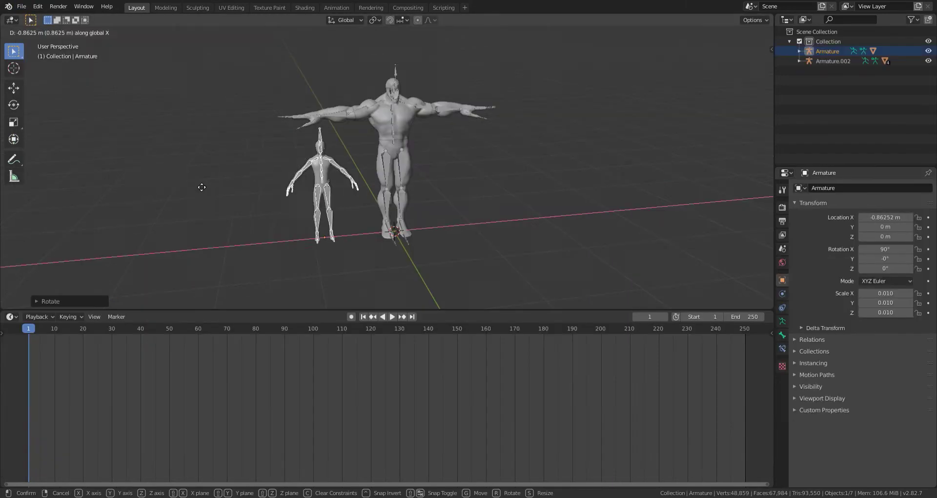
Step: Place the smaller character's armature along the X axis at about -1.53 m, beside the large character, and deselect it
left_click(148, 186)
mouse_move(270, 178)
middle_mouse_down()
mouse_move(221, 146)
mouse_move(256, 158)
mouse_move(344, 155)
mouse_move(345, 171)
middle_mouse_up()
left_click(343, 162)
Step: Set the viewport shading to Material Preview to show both characters' textures
key("z")
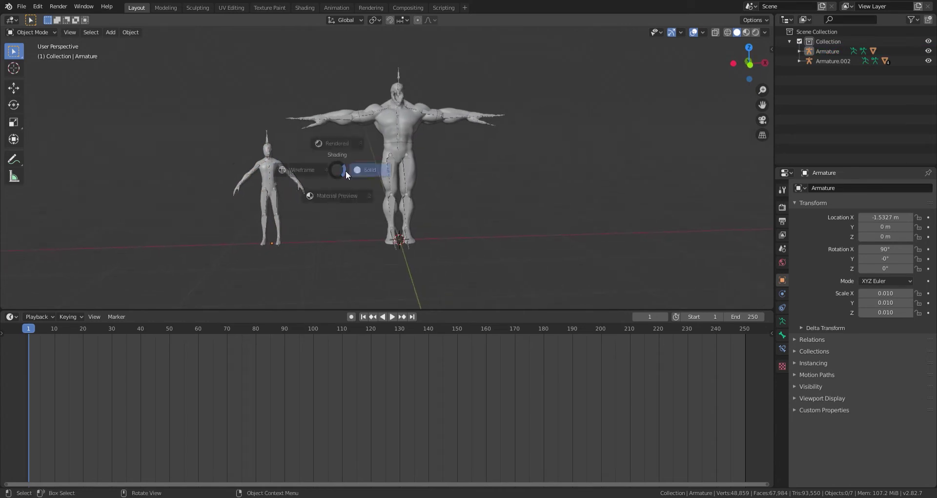
left_click(374, 197)
key("z")
left_click(373, 240)
scroll(357, 247, "up", 8)
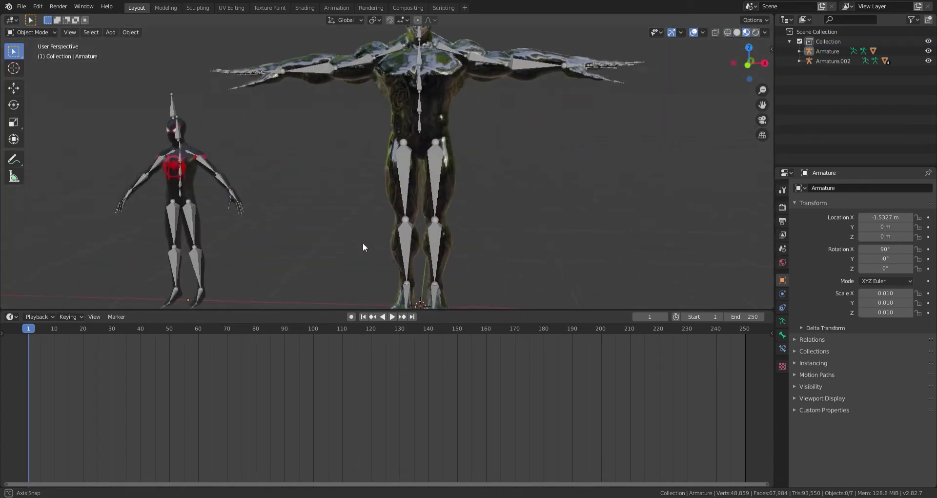
scroll(336, 221, "down", 3)
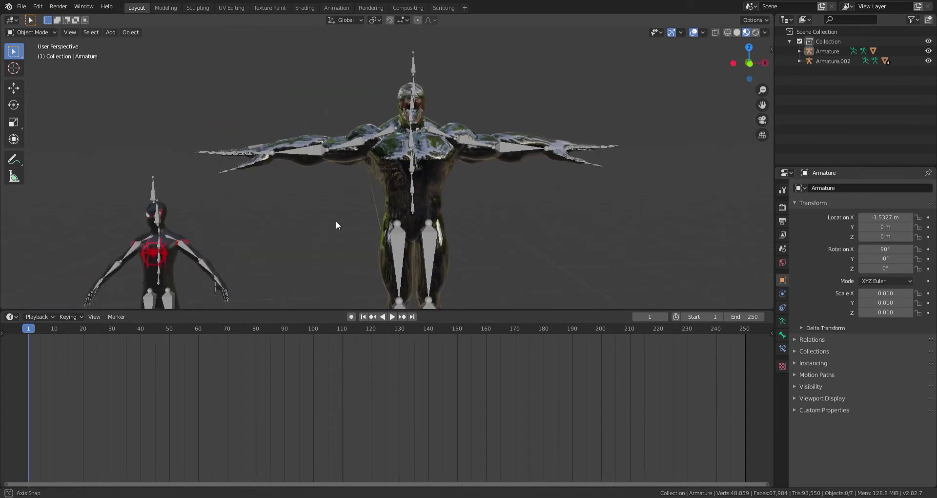
Step: Hide the armatures of both the small Spider-Man character and the large Venom character
scroll(373, 184, "up", 1)
scroll(223, 176, "up", 1)
left_click(248, 173)
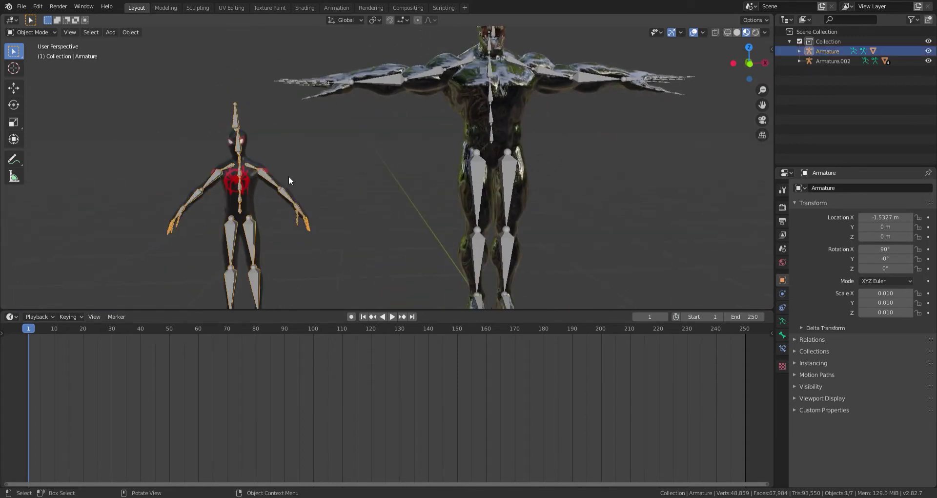
key("h")
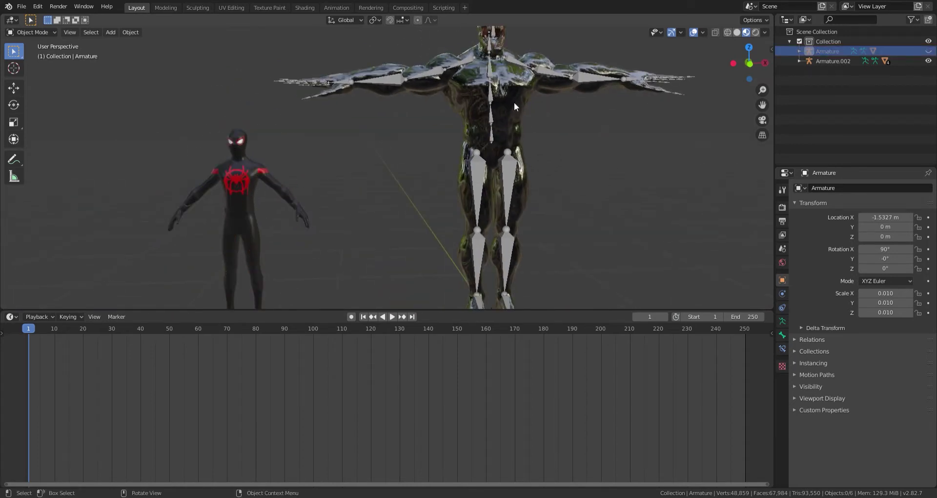
left_click(489, 119)
key("h")
Step: Open the render settings and choose Eevee as the render engine
left_click(782, 190)
left_click(782, 189)
left_click(783, 207)
left_click(879, 188)
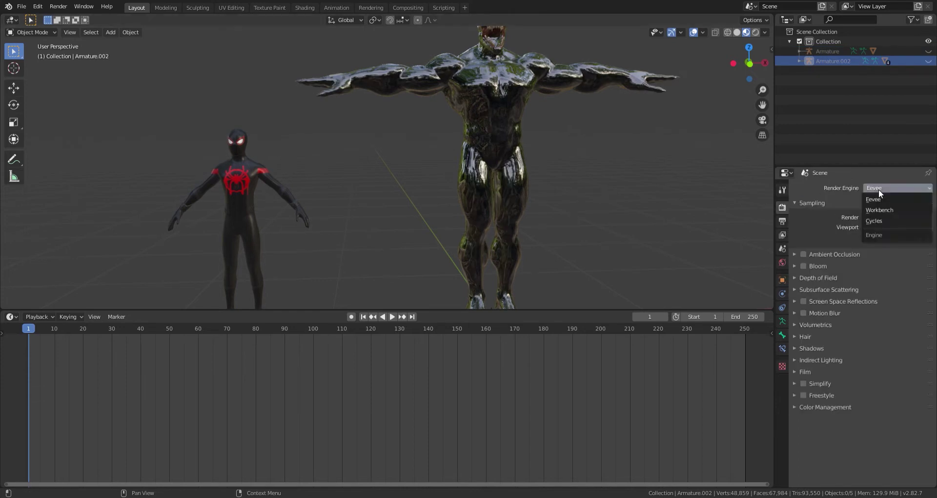
left_click(878, 189)
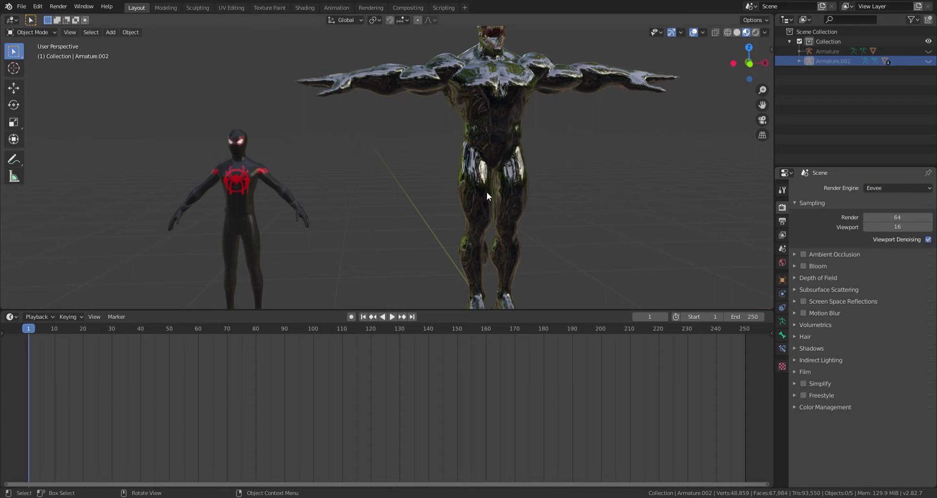
Step: Frame both characters in full and set the viewport shading to Rendered
scroll(487, 192, "down", 3)
middle_click_drag(502, 186, 516, 174, "shift")
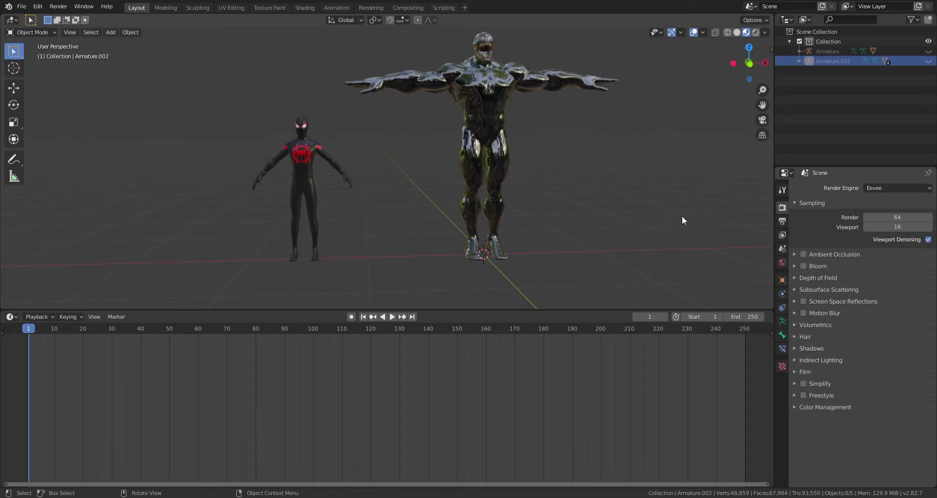
key("z")
left_click(651, 147)
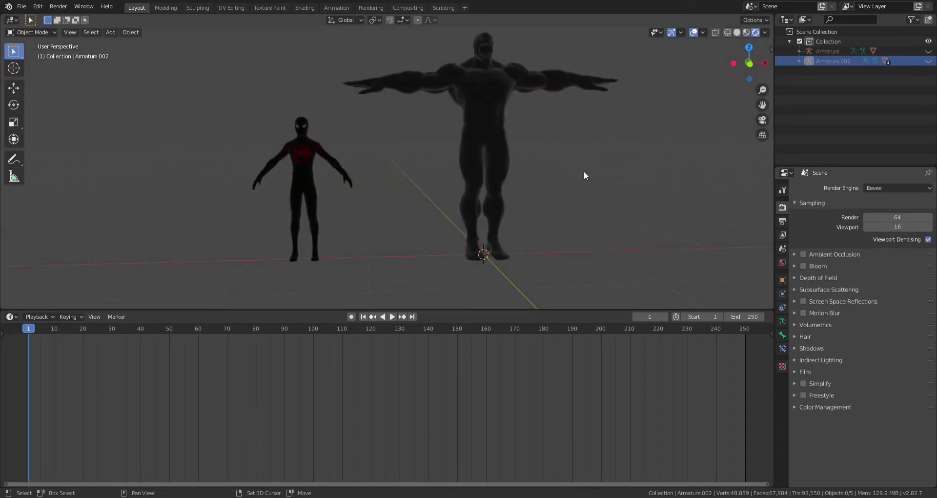
Step: Add a sun light at the scene origin and tilt it towards the smaller character
key("shift+a")
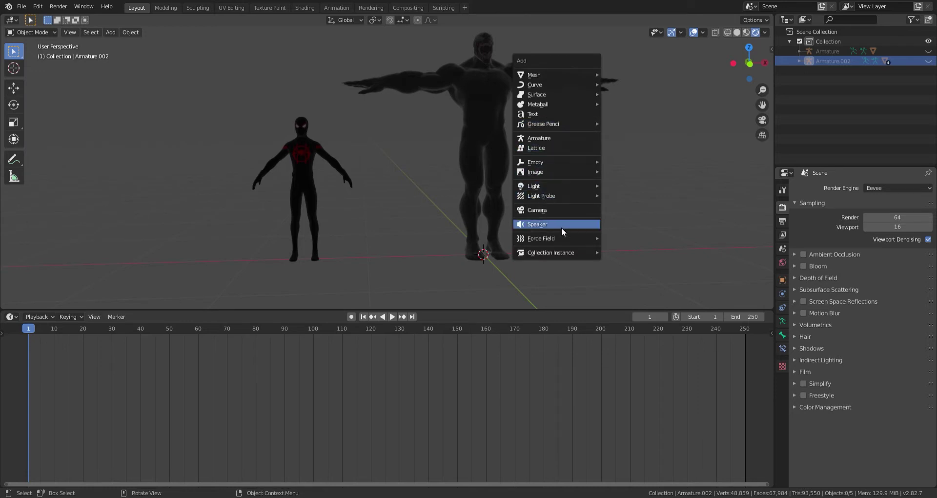
mouse_move(602, 184)
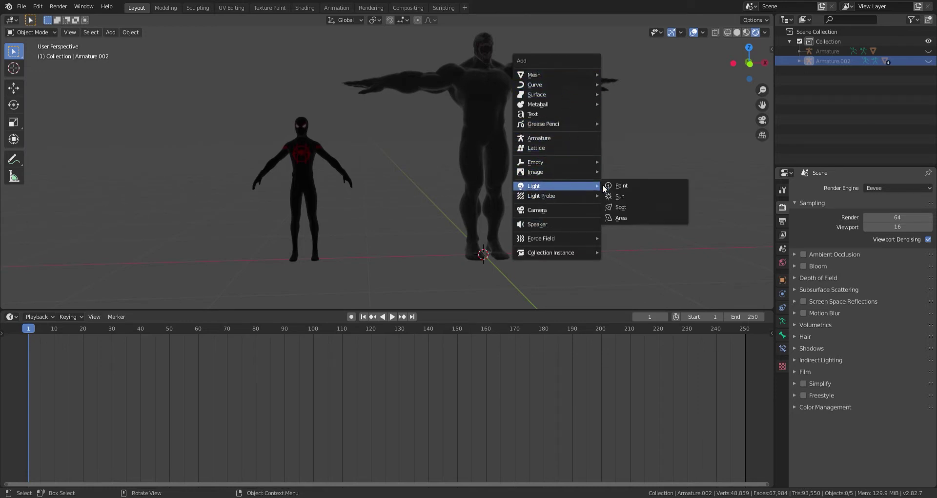
left_click(630, 196)
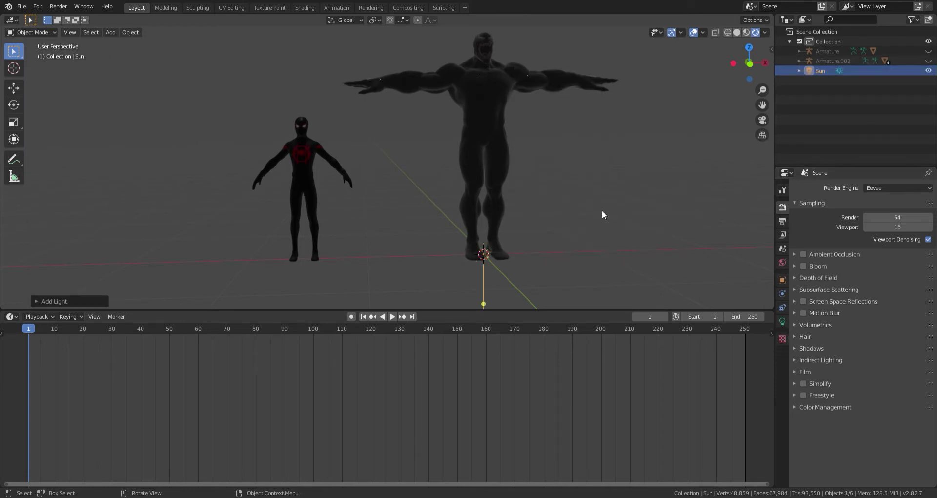
key("r")
left_click(637, 138)
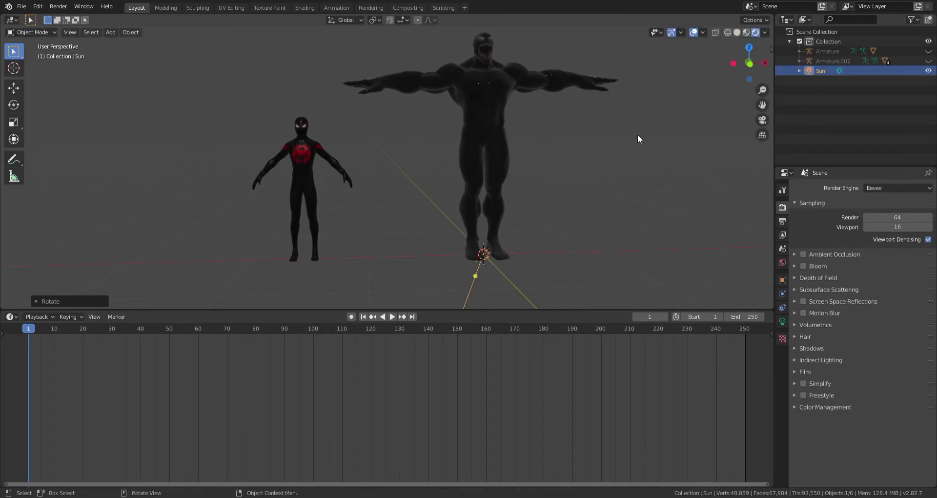
Step: Rotate the sun light about the global Z axis so that it lights the characters from a different angle
middle_click_drag(638, 138, 701, 165)
key("r")
key("z")
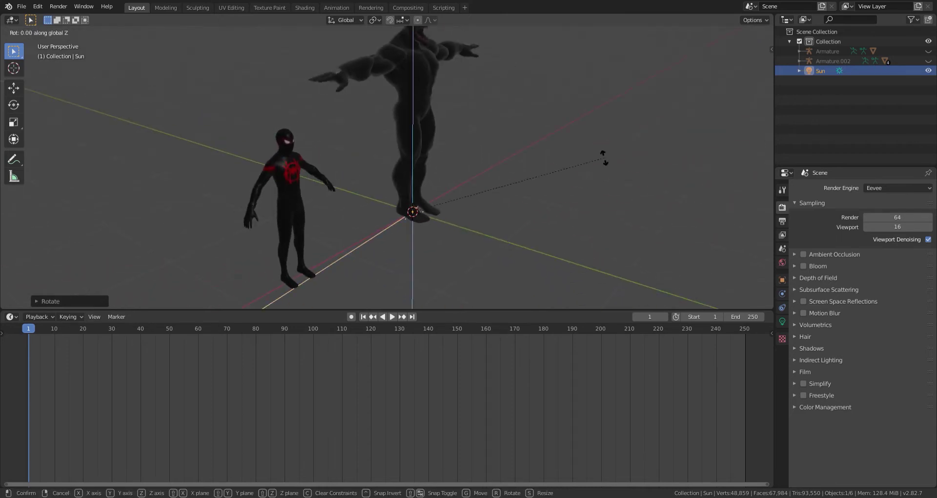
left_click(678, 37)
middle_click_drag(625, 286, 679, 187)
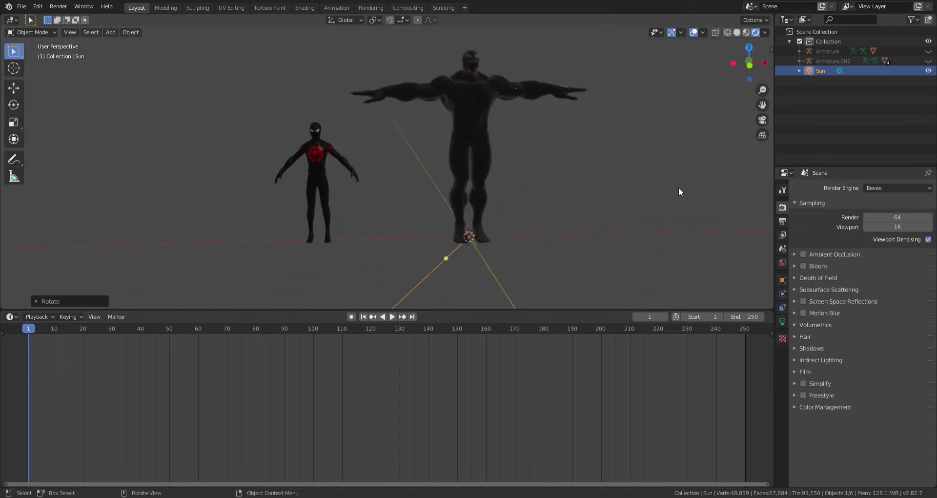
Step: Enable Ambient Occlusion, Bloom, Screen Space Reflections and Freestyle in the render settings
left_click(804, 255)
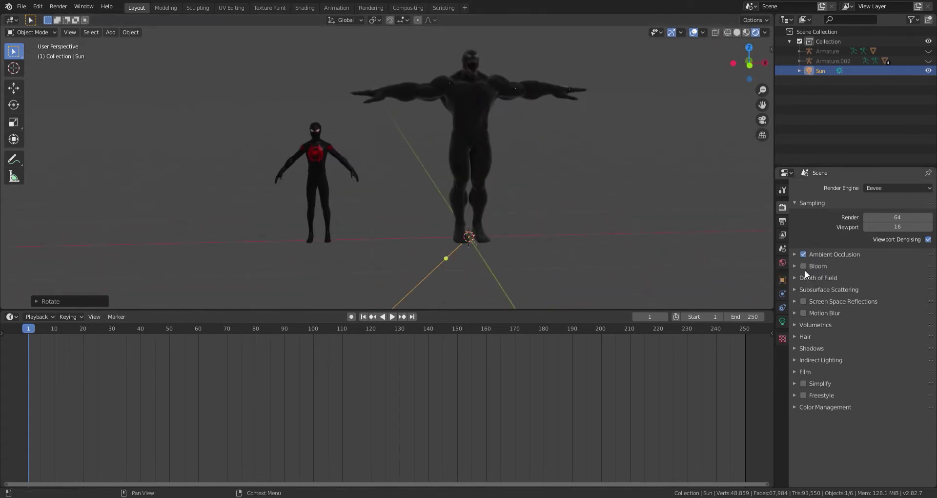
left_click(803, 302)
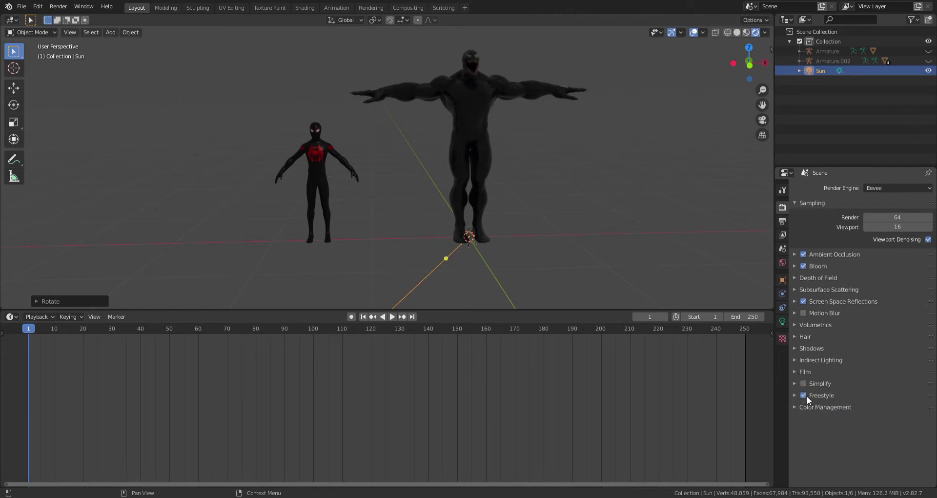
Step: Raise the sun light's strength to about 6.5 in its light settings
left_click(782, 221)
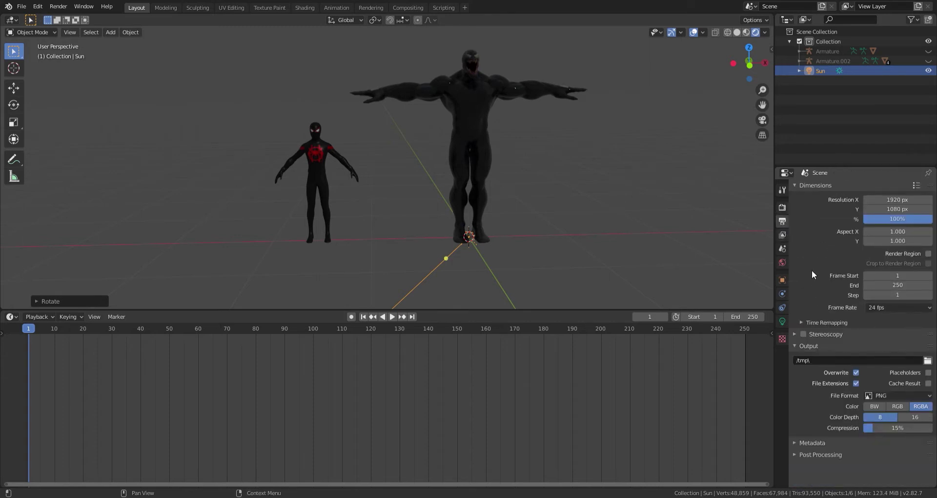
left_click(782, 235)
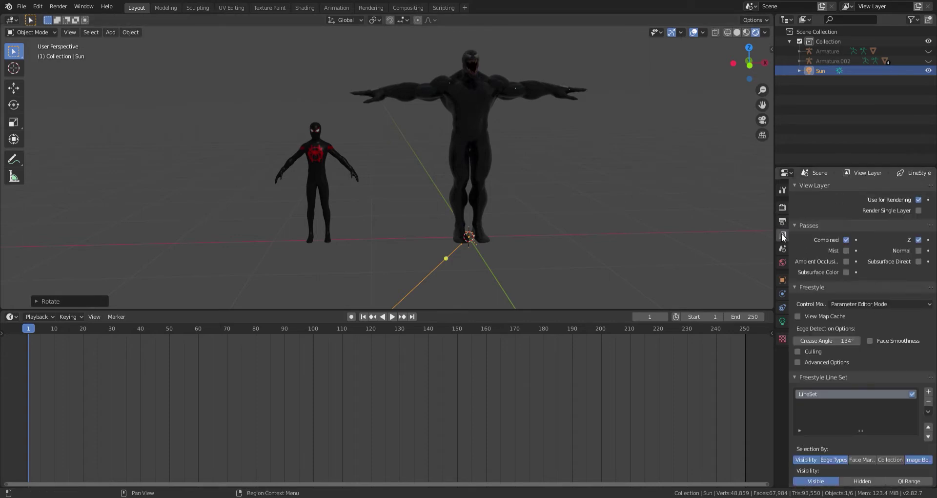
left_click(782, 248)
left_click(783, 188)
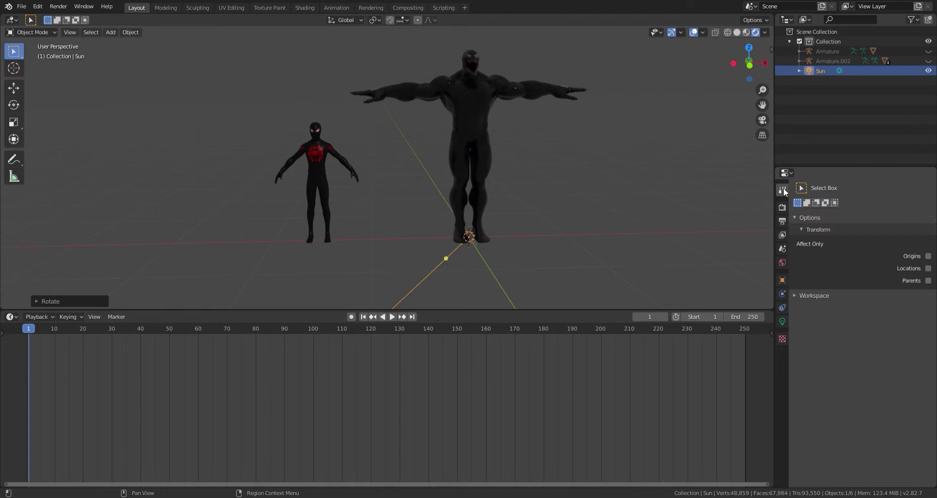
left_click(783, 206)
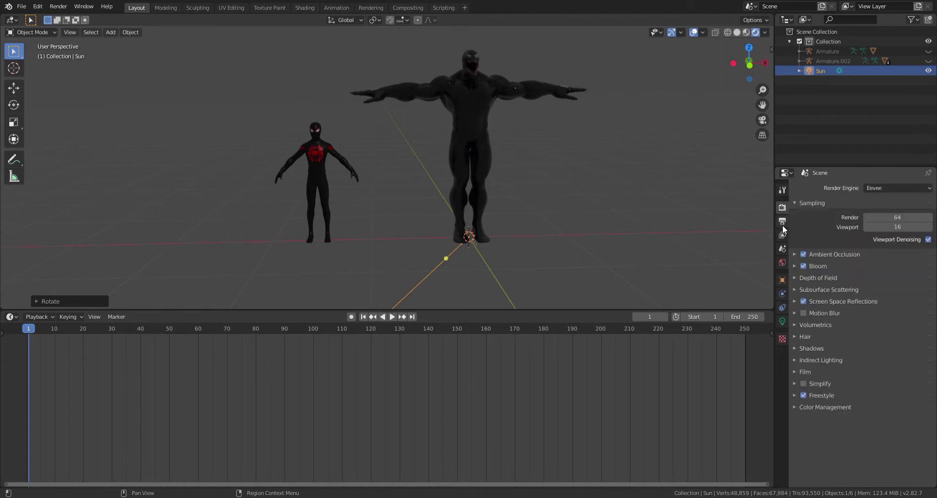
left_click(783, 324)
left_click_drag(873, 252, 893, 252)
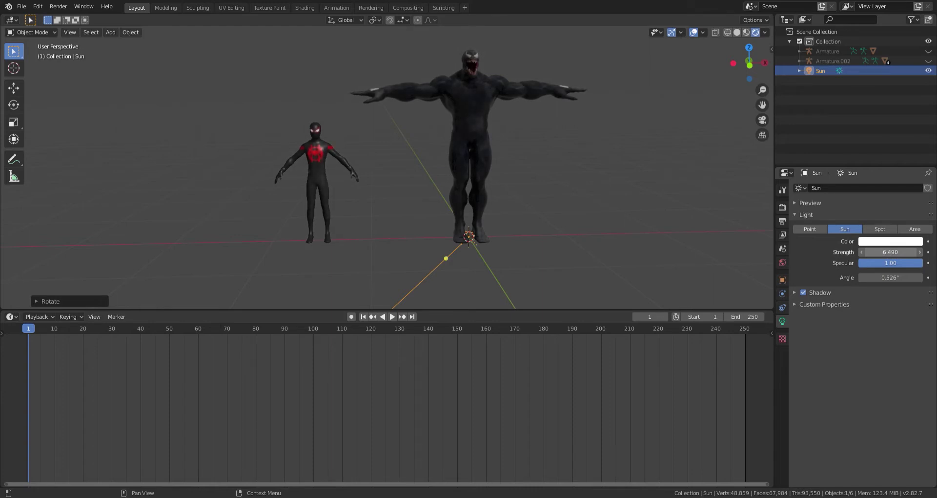
Step: Add a cube mesh at the scene origin beneath the characters
scroll(591, 168, "down", 1)
middle_click_drag(591, 168, 553, 159)
scroll(553, 159, "down", 1)
left_click(477, 200)
middle_click_drag(476, 200, 515, 185)
key("shift+a")
mouse_move(483, 75)
left_click(561, 81)
Step: Flatten the cube along Z and scale it up into a wide floor slab under both characters
key("s")
key("z")
key("Return")
key("s")
left_click(548, 203)
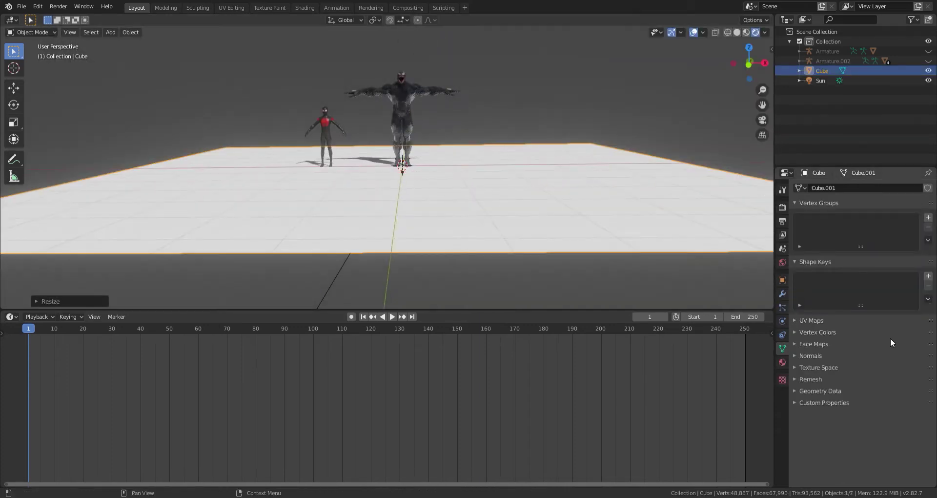
Step: Select the sun light and adjust its strength to about 7.17
left_click(782, 362)
scroll(639, 232, "up", 2)
scroll(638, 233, "down", 3)
left_click(384, 196)
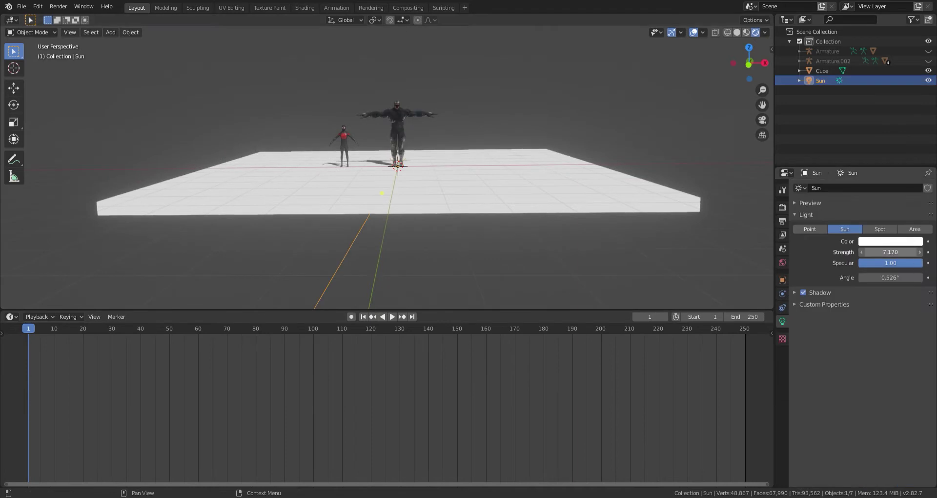
scroll(545, 268, "up", 4)
Step: Give the floor slab a material with its base color darkened to a deep grey
left_click(546, 267)
middle_click_drag(545, 267, 549, 195, "shift")
scroll(548, 195, "up", 2)
left_click(891, 329)
left_click_drag(911, 196, 912, 239)
Step: Duplicate the floor slab and rotate the copy 90° about the X axis
left_click(602, 119)
scroll(602, 120, "down", 4)
left_click(602, 124)
middle_click_drag(602, 124, 551, 146)
key("shift+d")
key("r")
key("x")
key("9")
key("0")
key("Return")
Step: Shrink the upright copy along Z into a low wall and move it along Y to the floor's back edge
key("s")
key("z")
left_click(426, 168)
middle_click_drag(426, 169, 399, 194)
key("g")
key("y")
left_click(594, 180)
Step: Assign an existing material to the back wall and darken its base color
middle_click_drag(595, 179, 597, 151)
left_click(799, 229)
left_click(830, 254)
middle_click_drag(754, 187, 747, 269)
left_click(894, 329)
left_click_drag(920, 205, 920, 253)
Step: Duplicate the back wall in place and rotate the copy 90° about the Z axis
middle_click_drag(634, 196, 501, 163)
left_click(501, 163)
key("shift+d")
right_click(503, 151)
key("r")
key("z")
key("9")
key("0")
key("Return")
Step: Move the rotated wall along Y into line with a side edge of the floor
key("g")
key("y")
left_click(449, 197)
key("g")
right_click(449, 197)
Step: Duplicate the side wall and place the copy along the opposite side edge of the floor
middle_click_drag(449, 197, 490, 154)
key("shift+d")
left_click(753, 214)
scroll(666, 199, "up", 8)
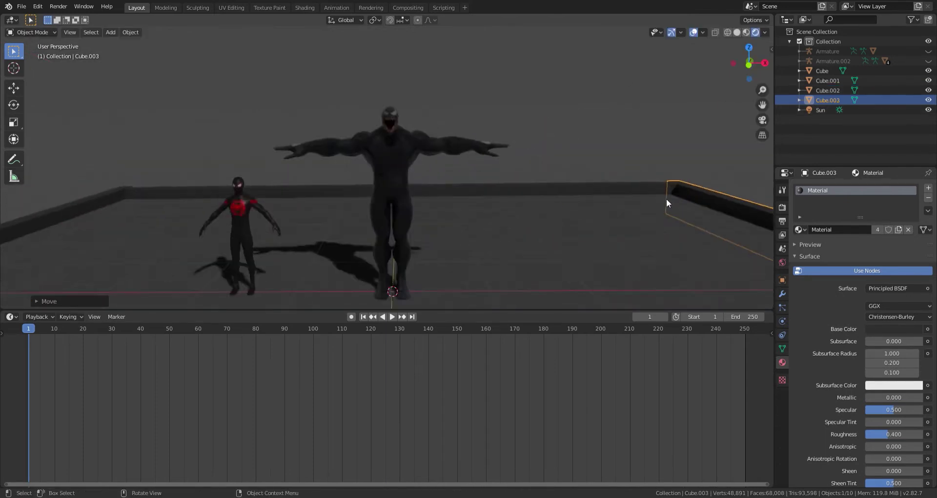
scroll(579, 125, "down", 3)
left_click(576, 123)
Step: Select the floor together with its three walls, scale them all up uniformly, and deselect them
scroll(566, 146, "down", 5)
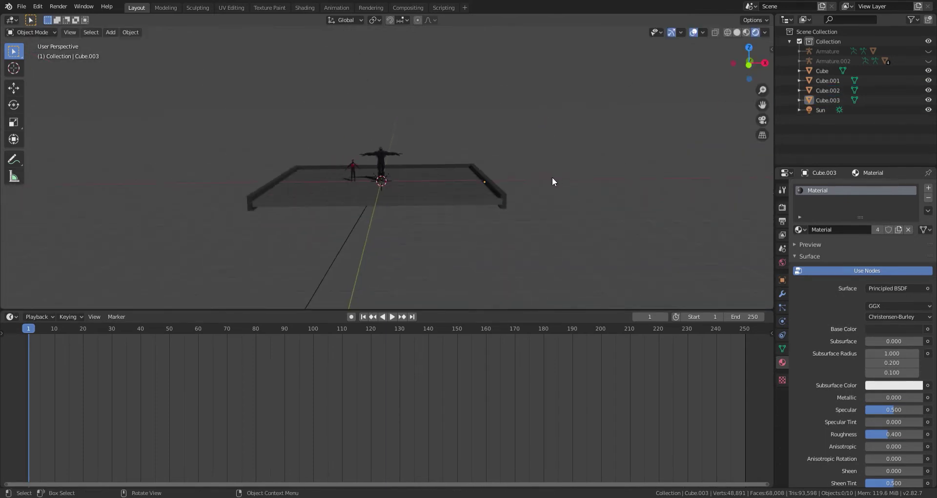
left_click(437, 187)
left_click_drag(259, 143, 319, 215, "shift")
left_click(501, 198, "shift")
scroll(490, 171, "up", 5)
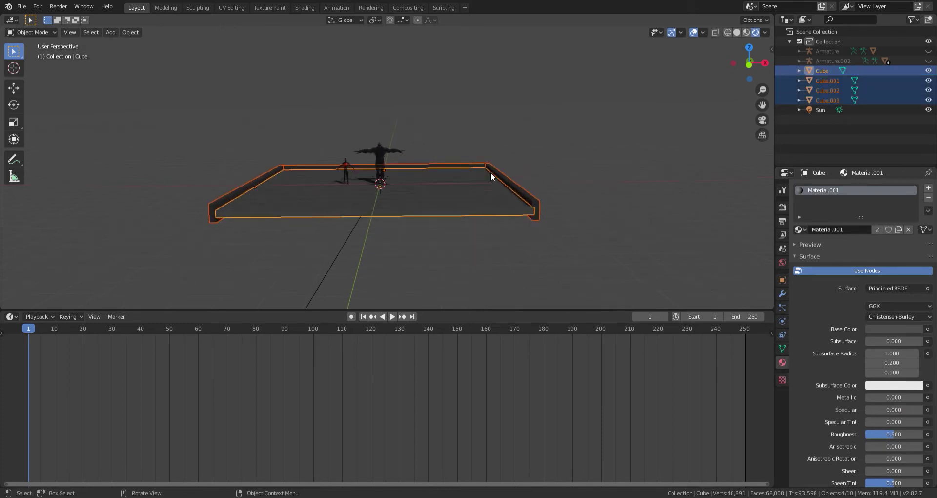
key("s")
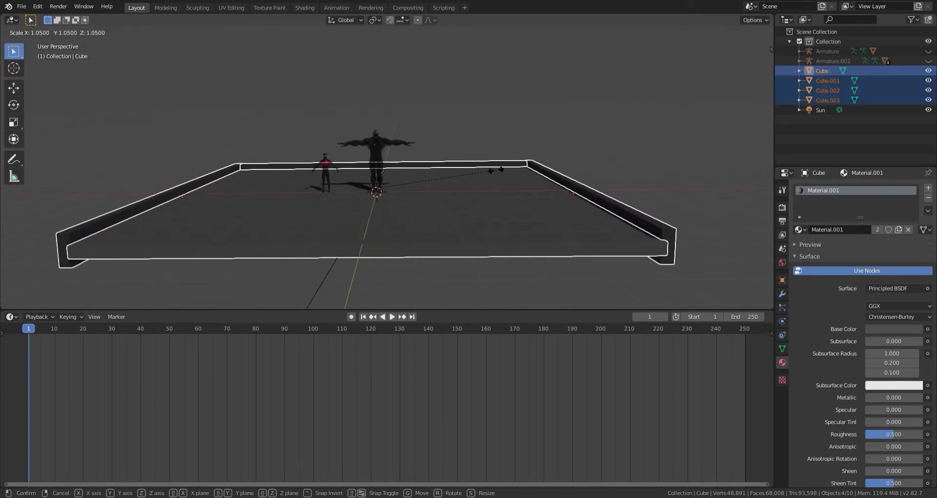
left_click(499, 155)
scroll(499, 155, "up", 4)
scroll(499, 151, "down", 8)
left_click(497, 125)
Step: Look at the characters up close on the rooftop, and switch to the browser showing the Blender Guru donut tutorial
scroll(463, 136, "up", 6)
mouse_move(461, 136)
middle_mouse_down()
mouse_move(417, 136)
mouse_move(458, 139)
middle_mouse_up()
scroll(458, 138, "up", 5)
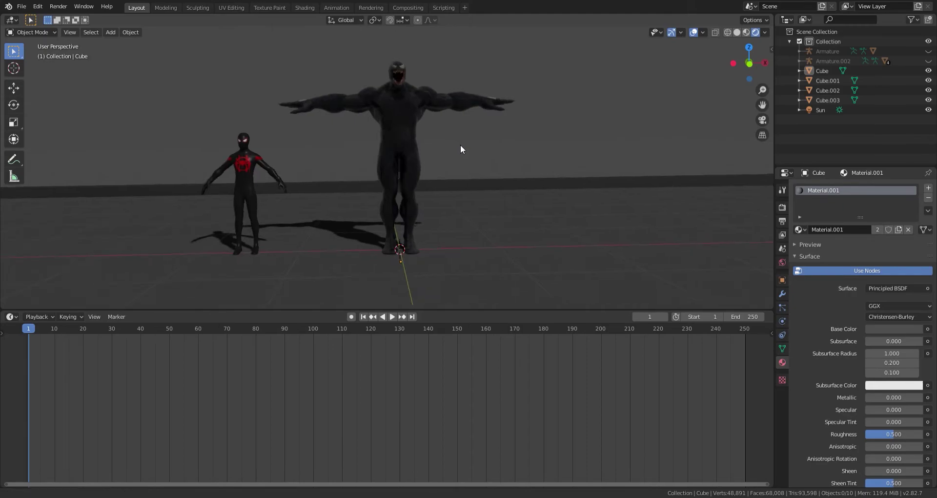
scroll(457, 145, "down", 1)
key("alt+Tab")
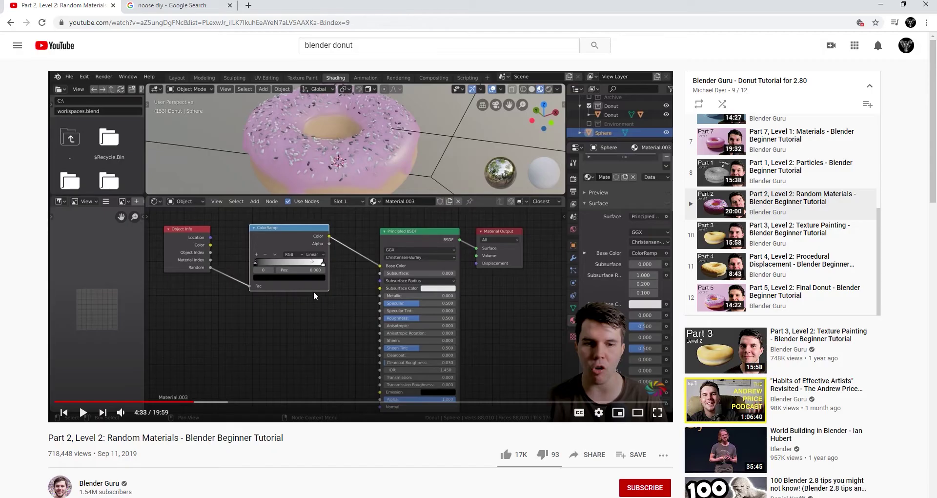
Step: Switch back to Blender and set the world background's colour source to an Environment Texture
left_click(235, 302)
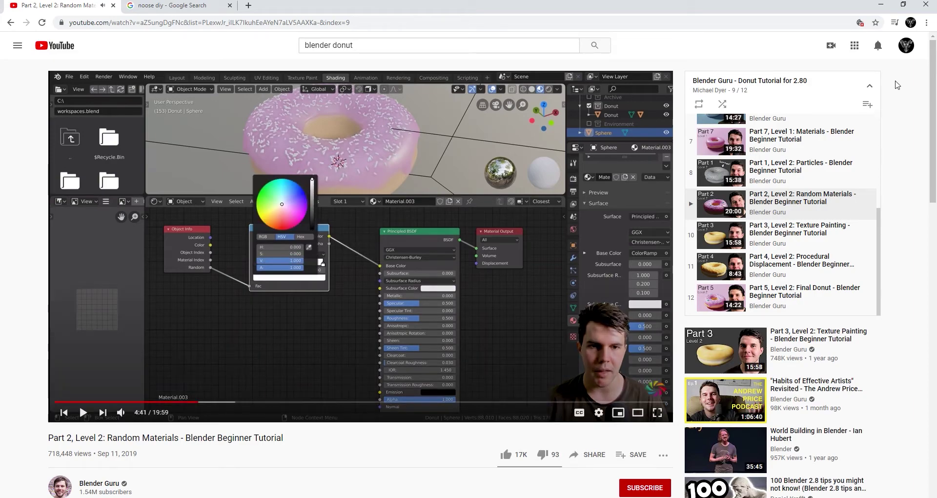
key("alt+Tab")
left_click(782, 262)
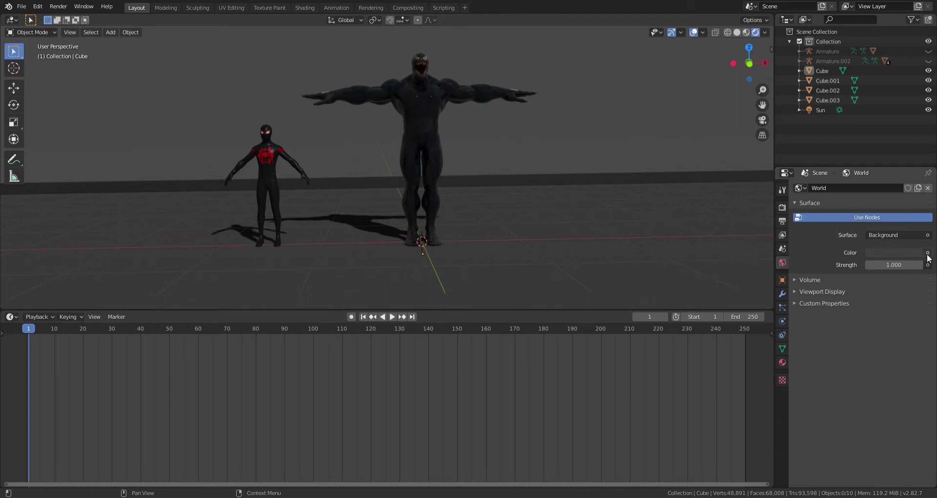
left_click(927, 253)
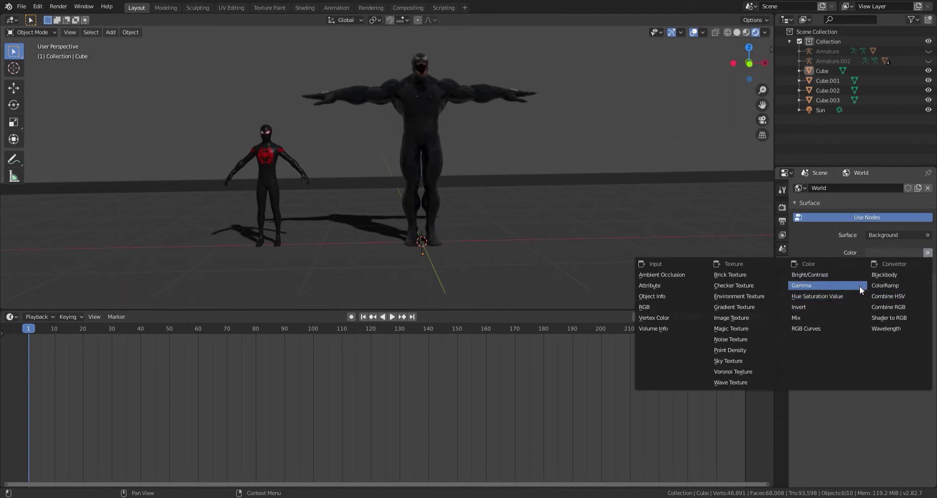
left_click(743, 318)
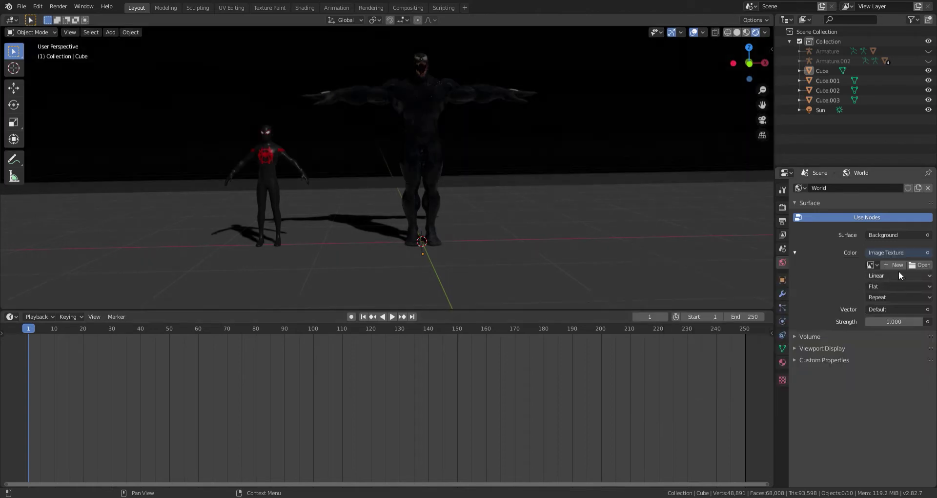
left_click(910, 252)
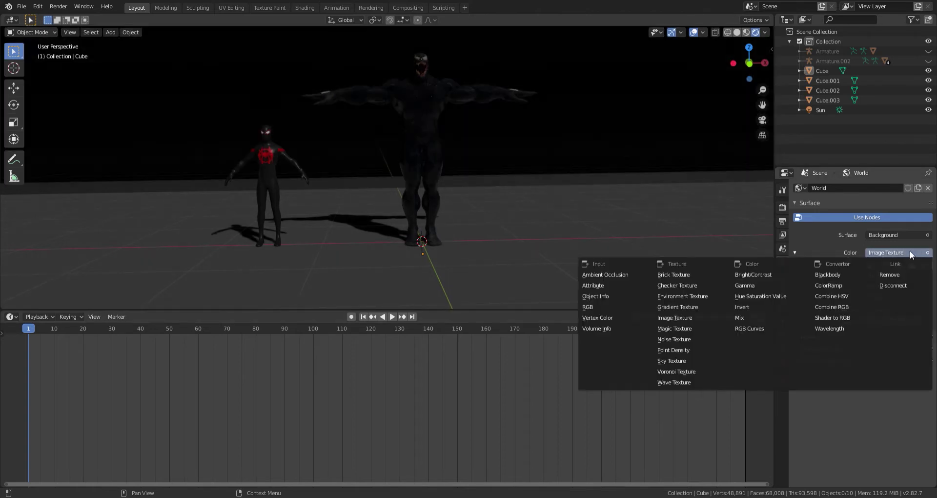
left_click(688, 294)
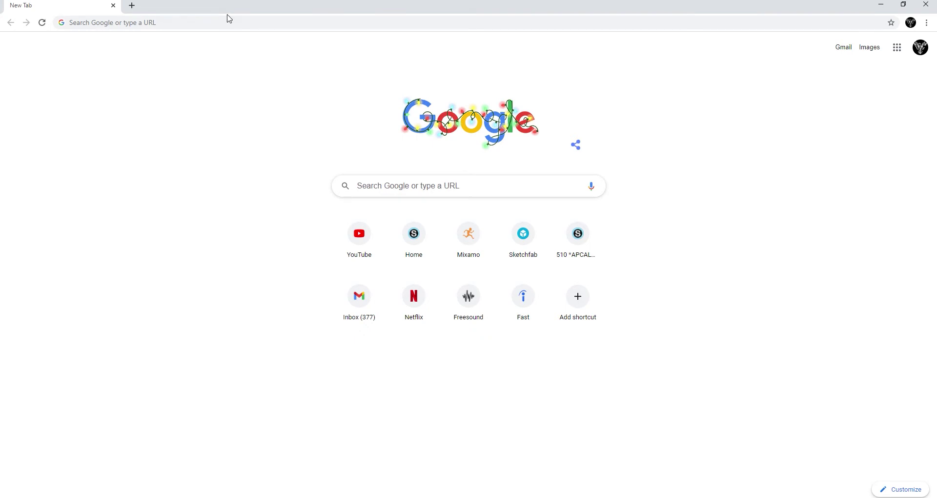
Step: Find the HDRI Haven site in the browser and look through its library of HDRI environments
left_click(234, 32)
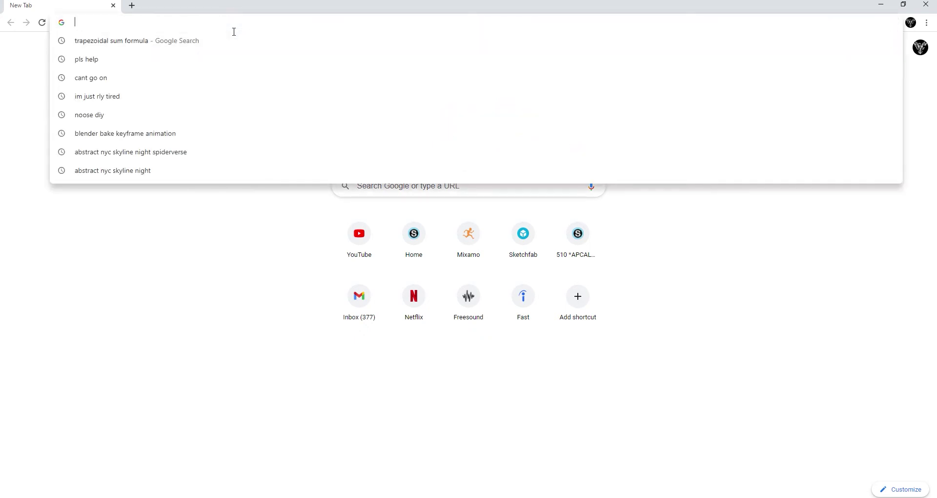
type("hdri ha")
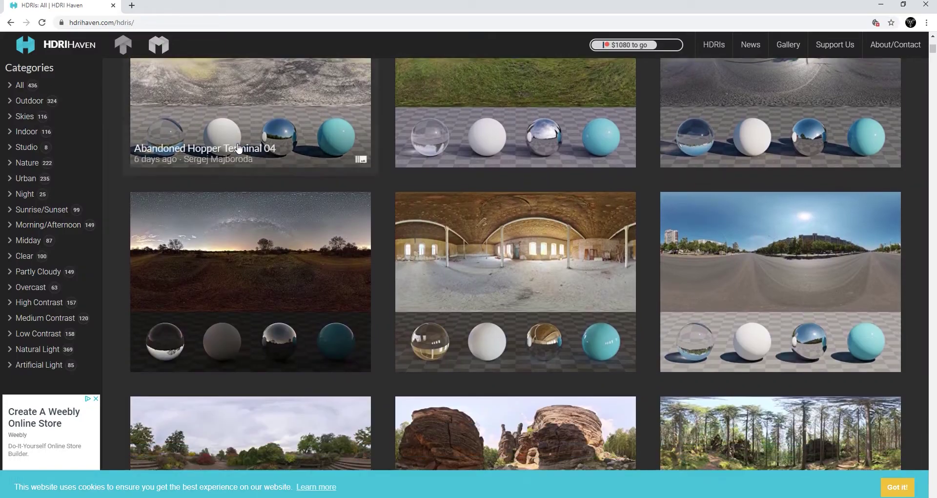
scroll(238, 148, "down", 5)
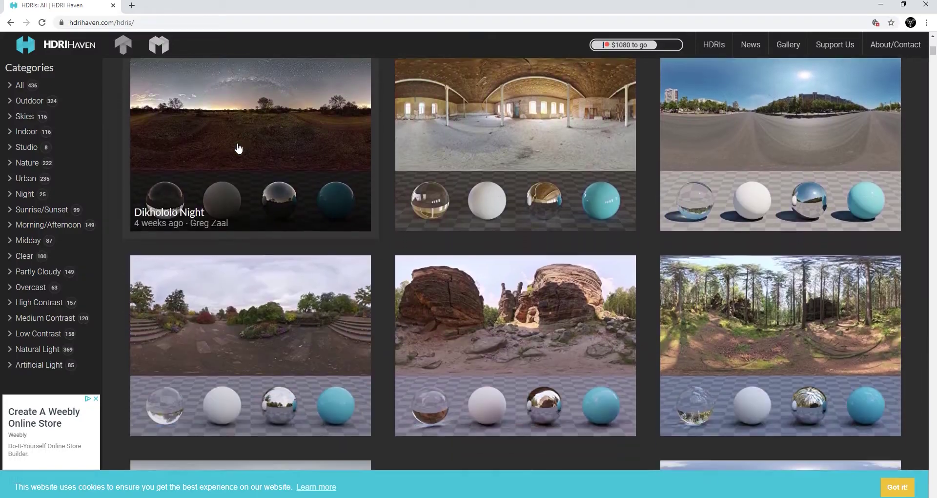
scroll(238, 148, "down", 4)
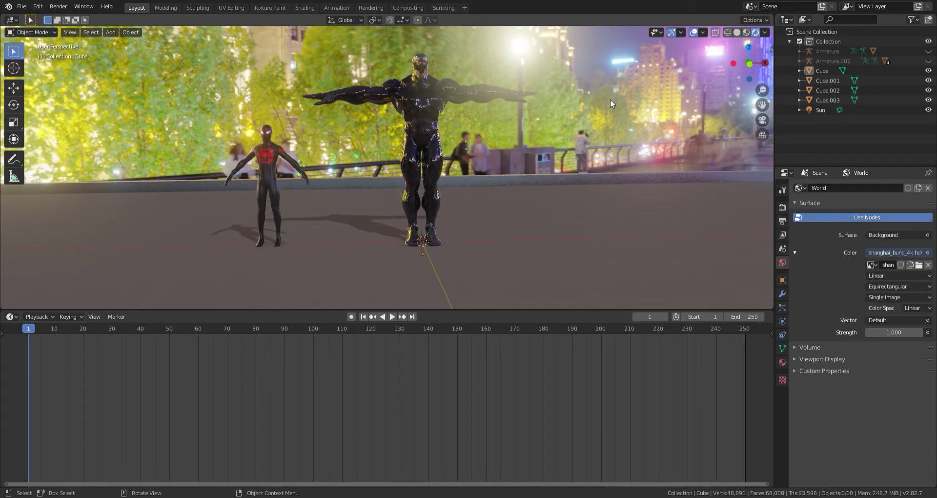
Step: Make the film background transparent in the render settings to hide the HDRI behind the characters
middle_click_drag(610, 99, 470, 153)
scroll(502, 153, "up", 2)
middle_click_drag(490, 155, 505, 154)
scroll(502, 159, "up", 1)
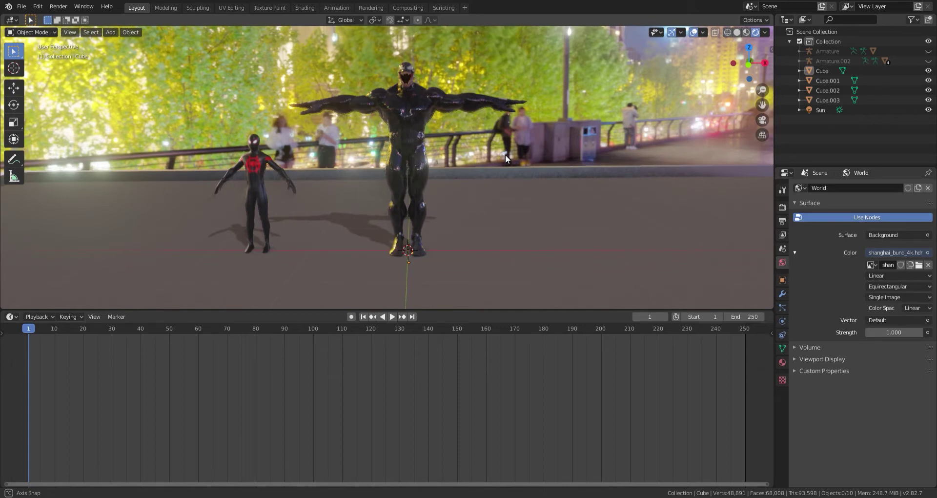
left_click(783, 209)
left_click(803, 372)
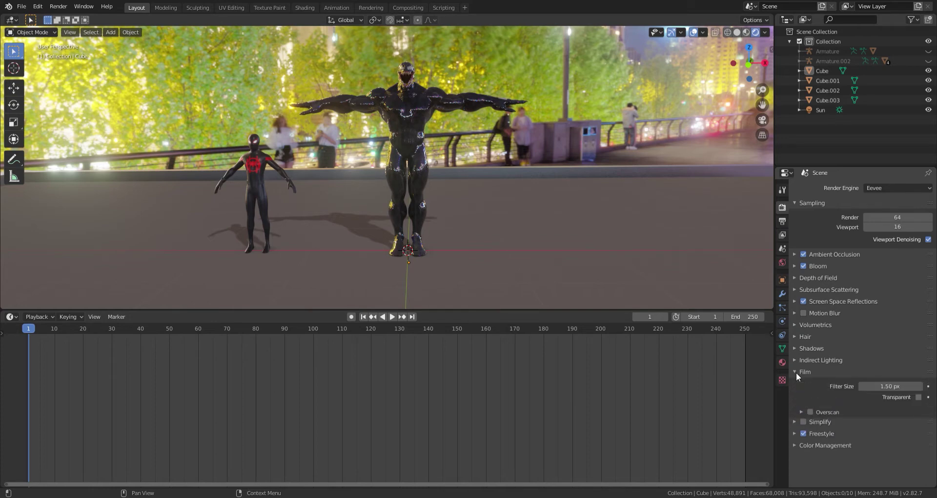
left_click(917, 397)
Step: Change the Sun light's colour to light purple with hue 0.720, saturation 0.502 and value 1.000
middle_click_drag(638, 208, 525, 131)
scroll(534, 131, "up", 4)
scroll(526, 132, "down", 3)
left_click(820, 111)
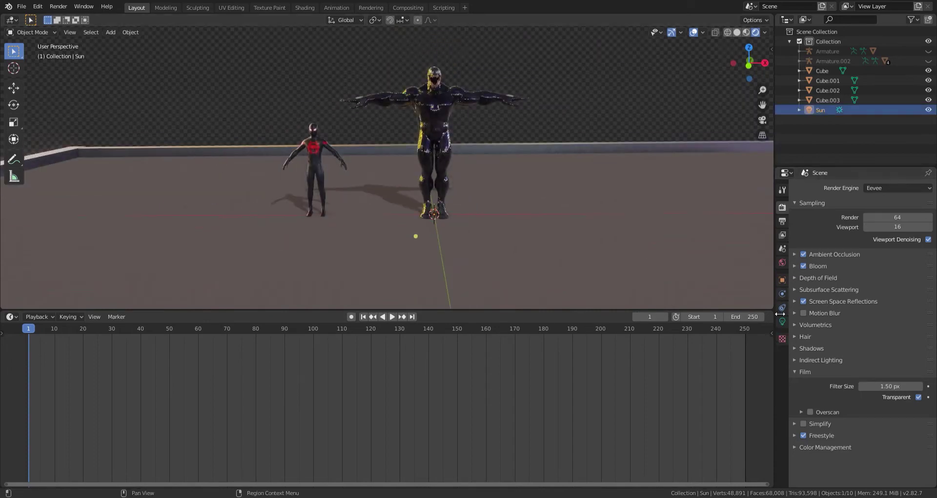
left_click(782, 263)
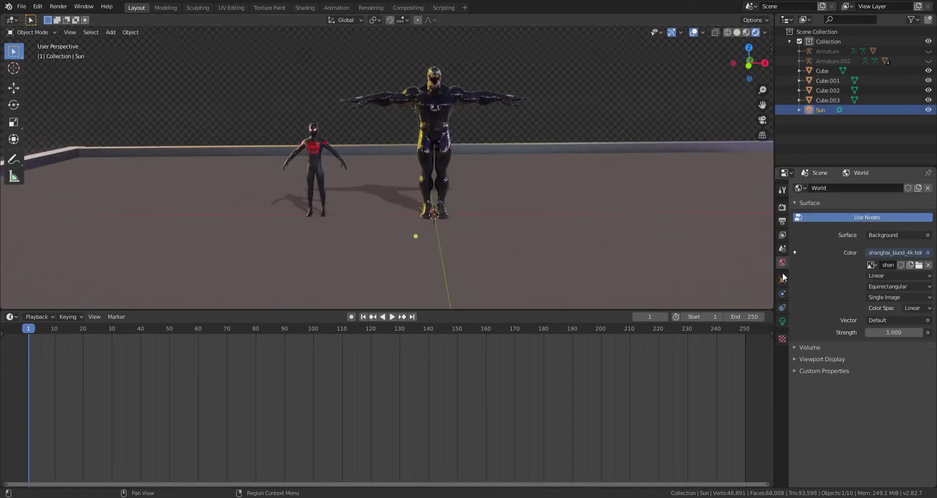
left_click(783, 321)
left_click(883, 242)
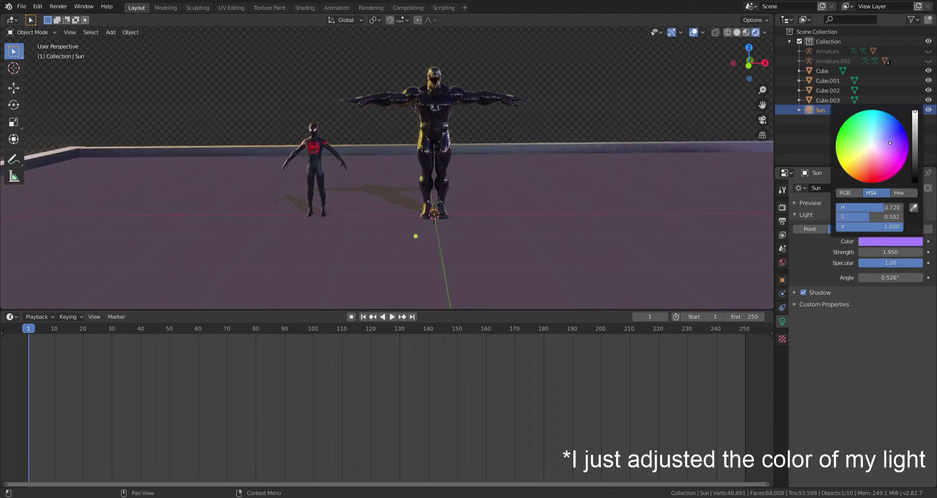
left_click(520, 102)
Step: Search the add-ons in the preferences for "images" to locate Import Images as Planes
middle_click_drag(560, 121, 564, 161)
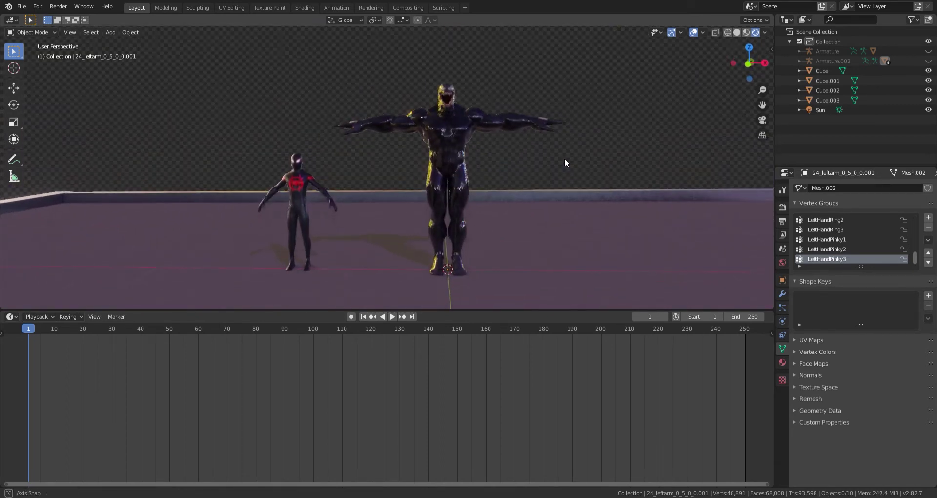
scroll(526, 171, "down", 3)
left_click(37, 7)
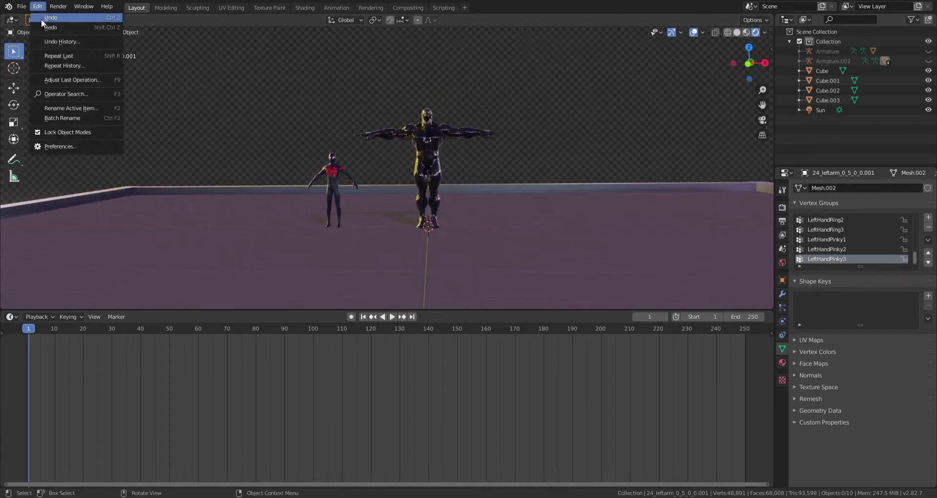
left_click(86, 148)
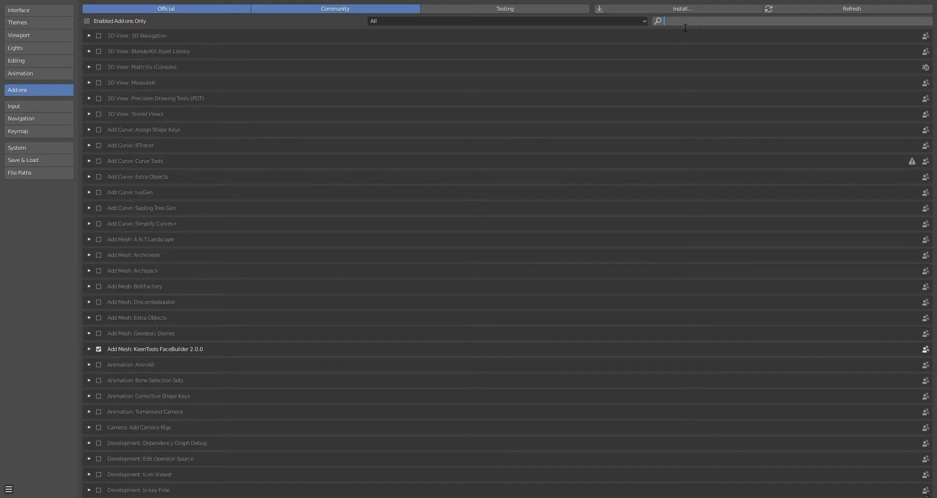
type("image")
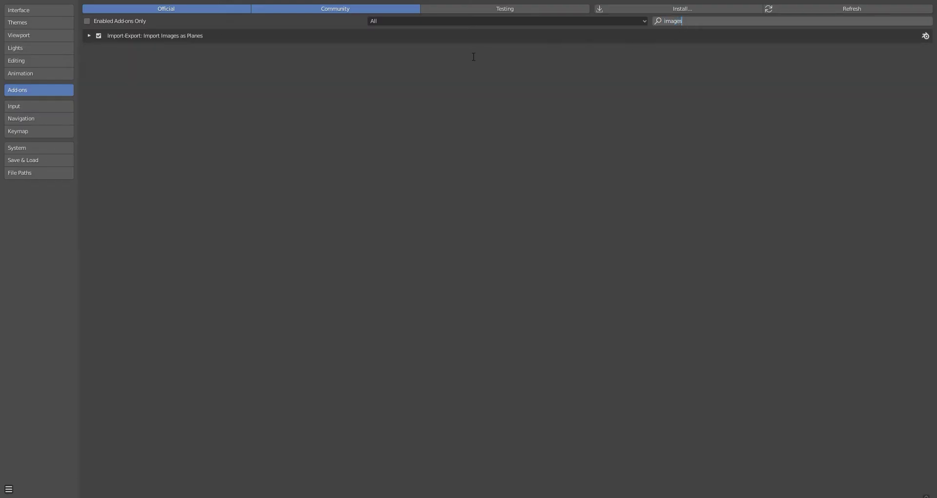
type("s")
key("Return")
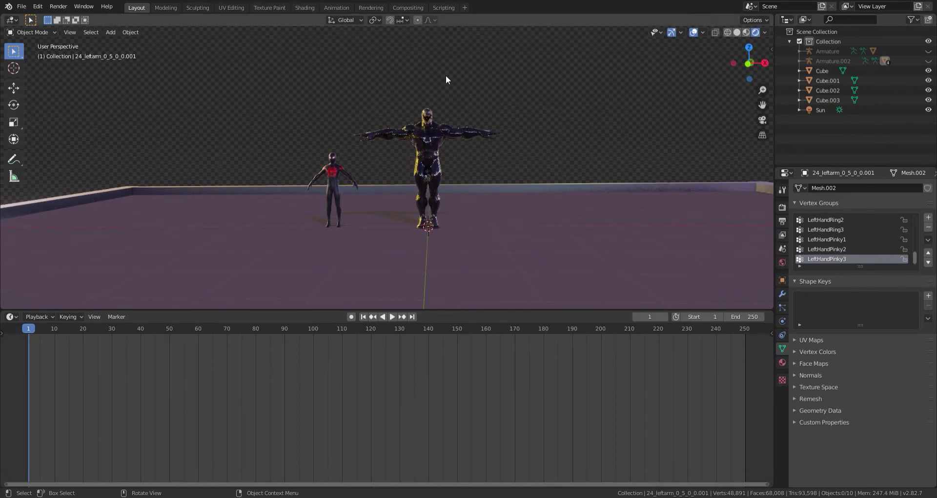
Step: Import the Background 3 image as a plane and raise it along Z to about Venom's shoulder height
key("shift+a")
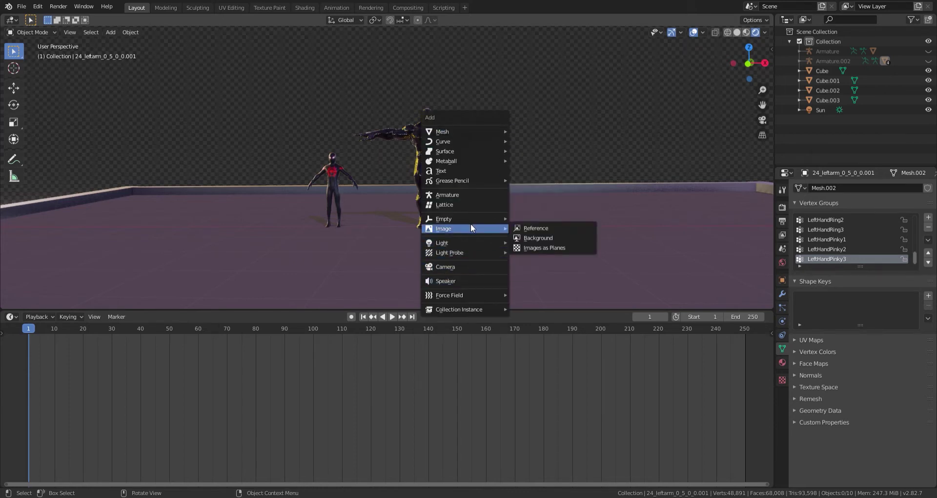
left_click(540, 249)
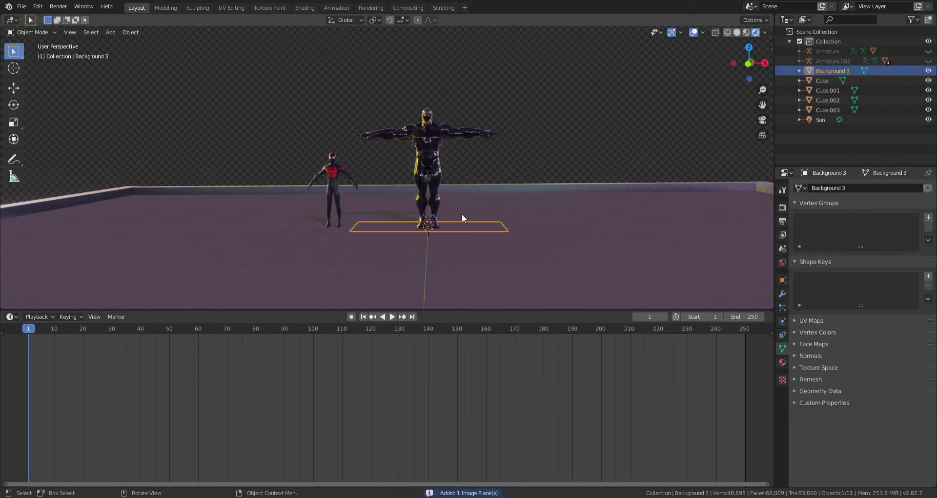
key("g")
key("z")
left_click(491, 114)
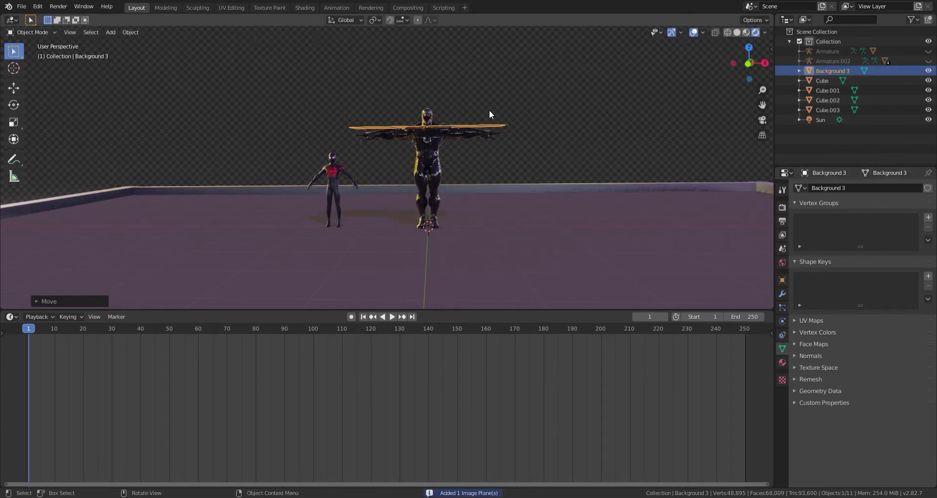
Step: Rotate the Background 3 plane 90° about the X axis to stand it upright
type("rx90")
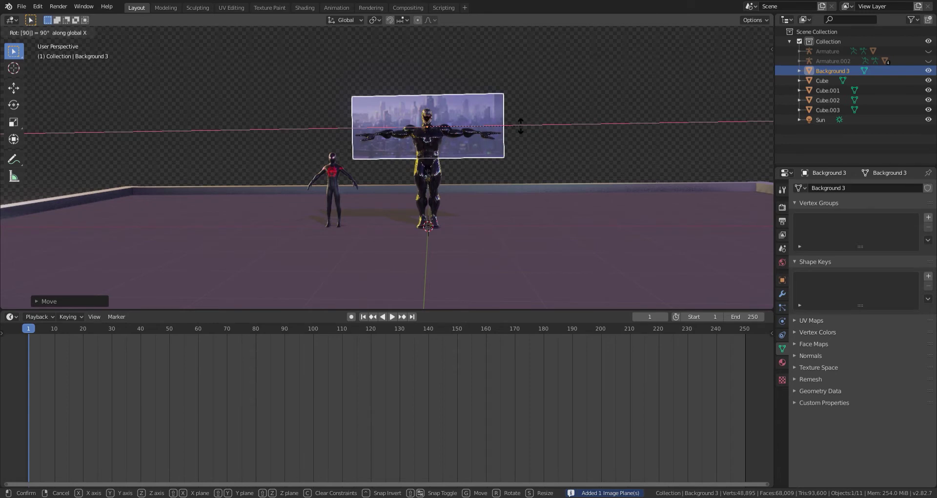
key("Return")
key("r")
key("x")
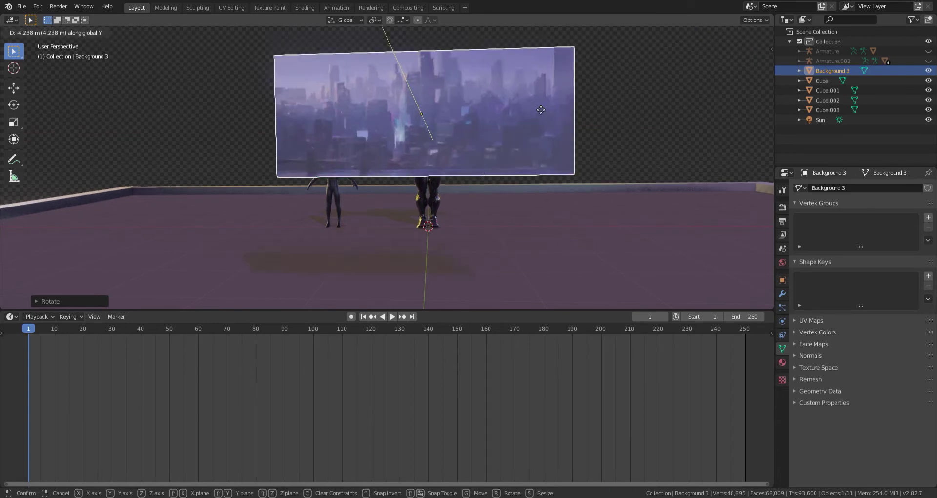
key("Escape")
Step: Move the Background 3 plane back along Y behind the characters and scale it up into a large backdrop
middle_click_drag(527, 139, 485, 157)
key("g")
key("y")
left_click(663, 59)
middle_click_drag(663, 59, 645, 245)
key("s")
left_click(759, 272)
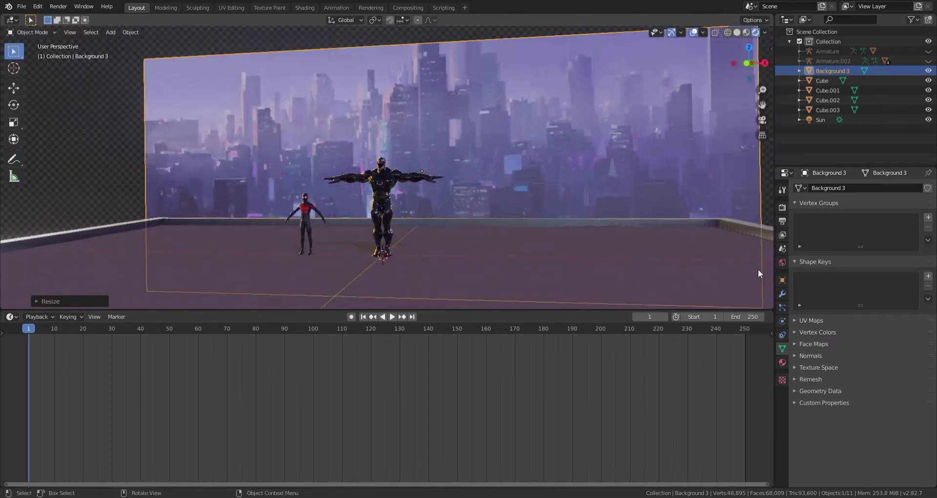
Step: Raise the enlarged skyline backdrop along Z and deselect it
scroll(760, 272, "down", 2)
middle_click_drag(760, 272, 747, 247)
key("g")
key("z")
left_click(710, 208)
left_click(709, 203)
scroll(710, 203, "up", 2)
middle_click_drag(709, 203, 698, 175)
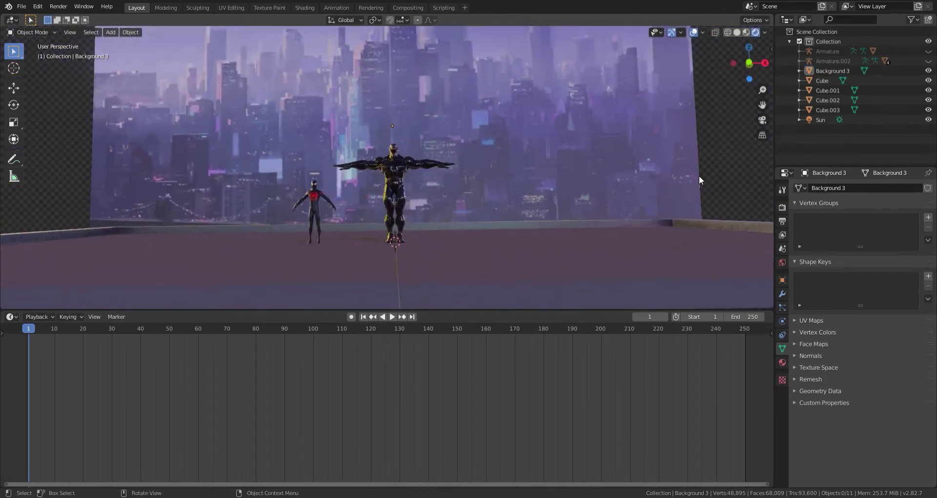
Step: Adjust the skyline backdrop's position along Y behind the rooftop's far wall and leave it deselected
key("g")
key("y")
left_click(584, 257)
scroll(584, 257, "down", 3)
middle_click_drag(583, 256, 554, 219)
left_click(622, 181)
scroll(623, 180, "up", 4)
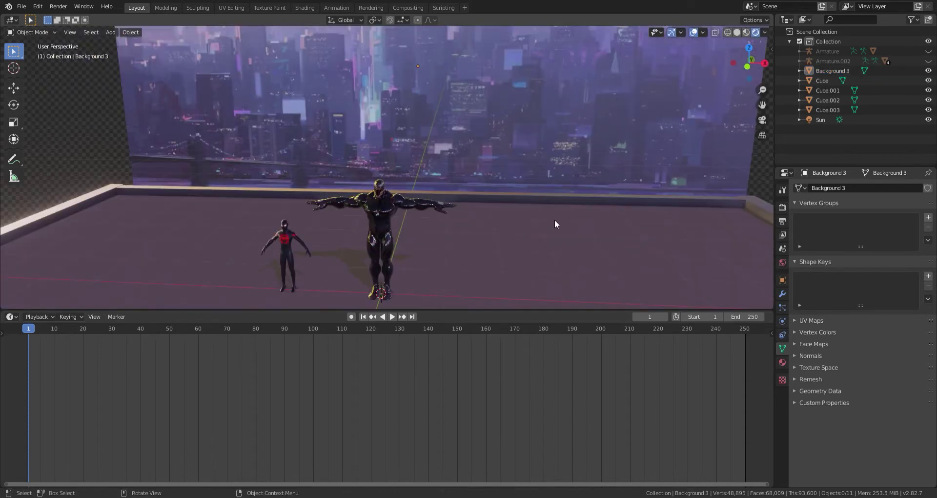
Step: Unhide both character armatures, select Spider-Man's armature, and clear the selection
middle_click_drag(505, 238, 505, 201)
key("alt+h")
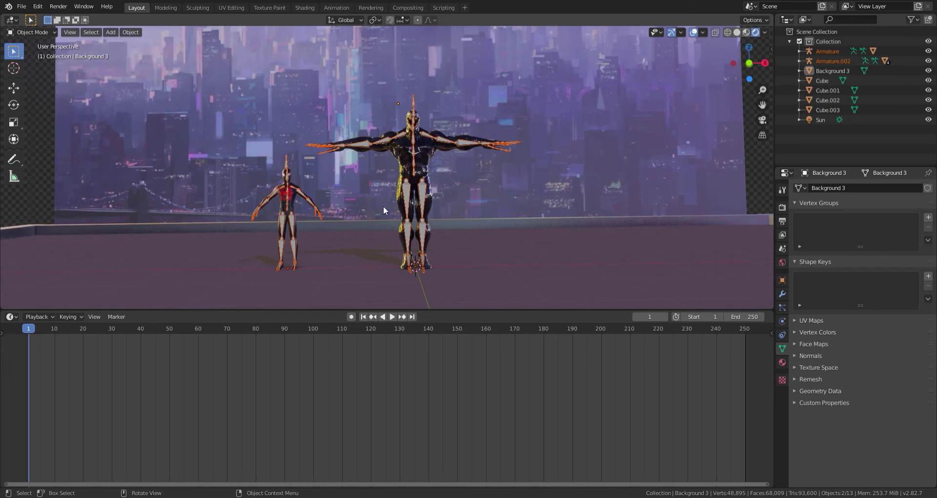
left_click(294, 193)
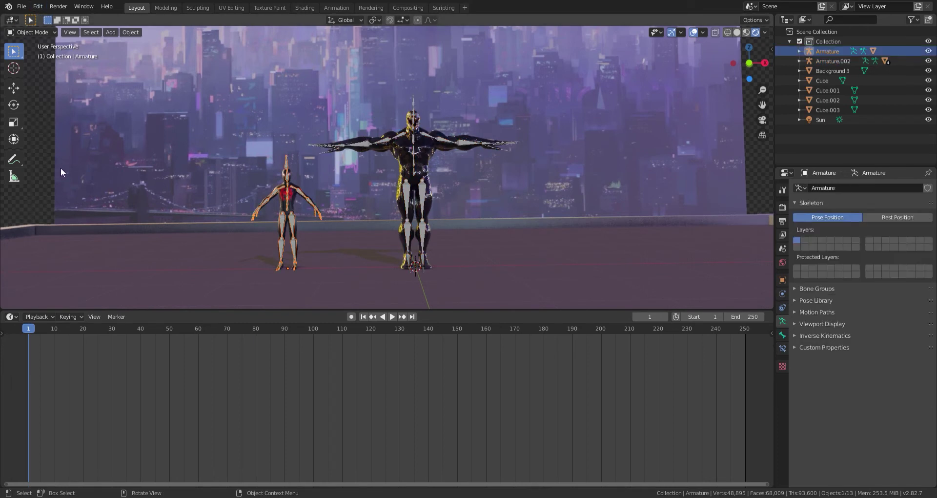
left_click(38, 173)
Step: Start importing an FBX file into the scene
left_click(22, 6)
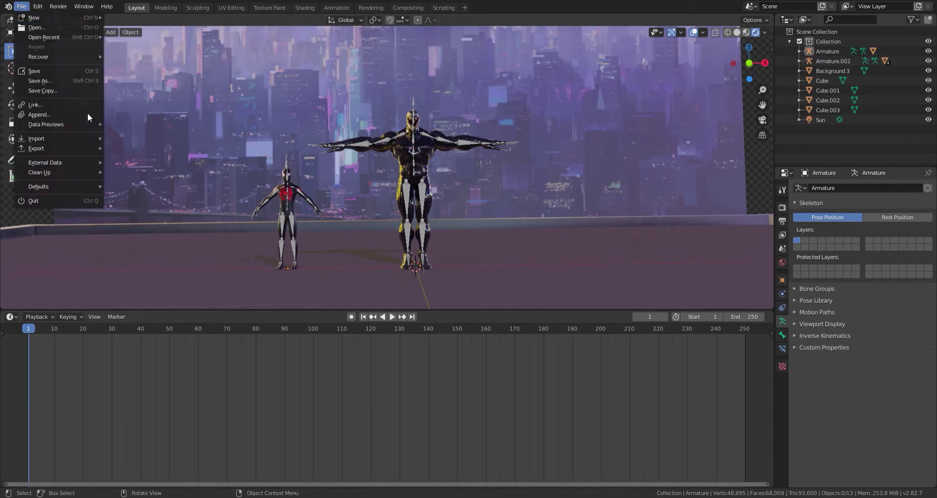
mouse_move(83, 150)
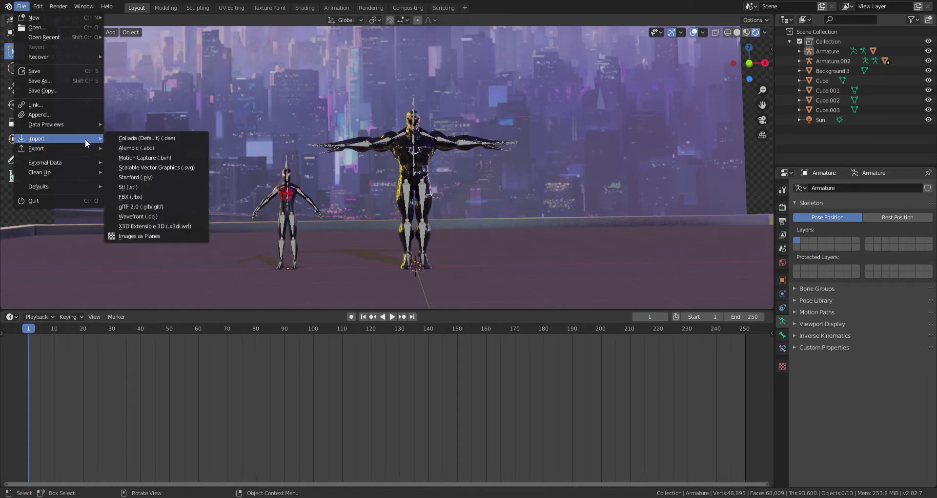
left_click(148, 197)
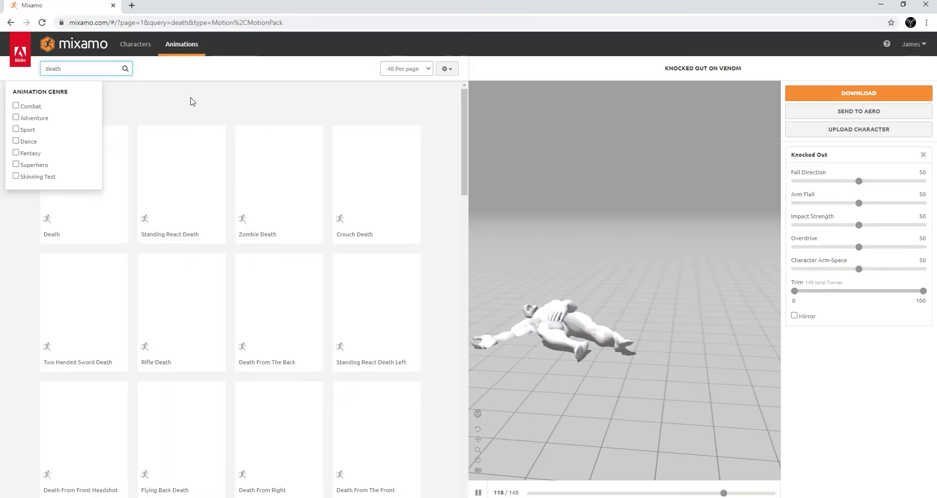
Step: Browse the death animations on Mixamo and preview a standing death motion on the Venom character
scroll(49, 138, "down", 2)
scroll(50, 138, "down", 4)
scroll(50, 138, "down", 2)
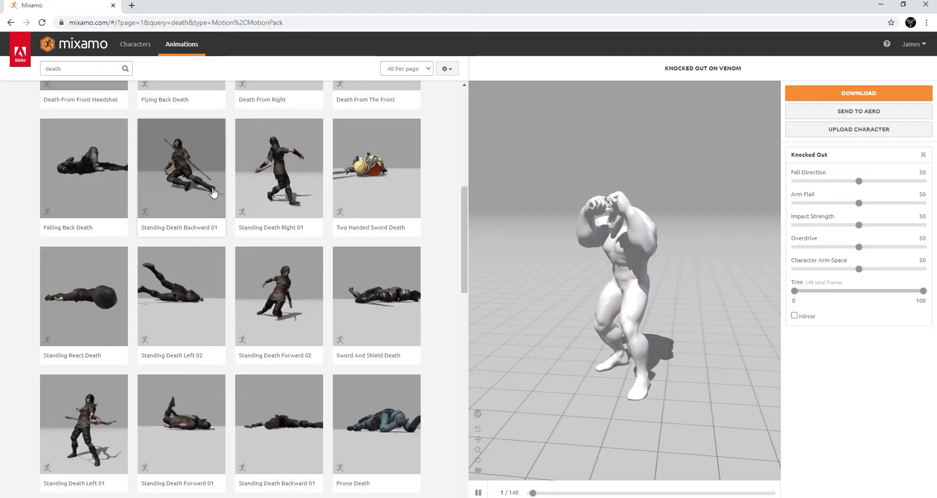
left_click(260, 201)
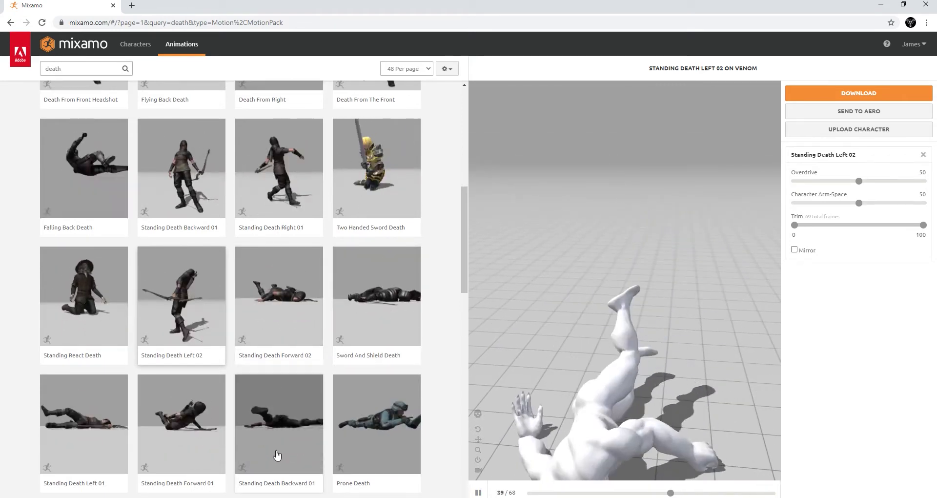
Step: Preview the Standing Death Backward 01 animation on the Venom character and start downloading it
left_click(277, 455)
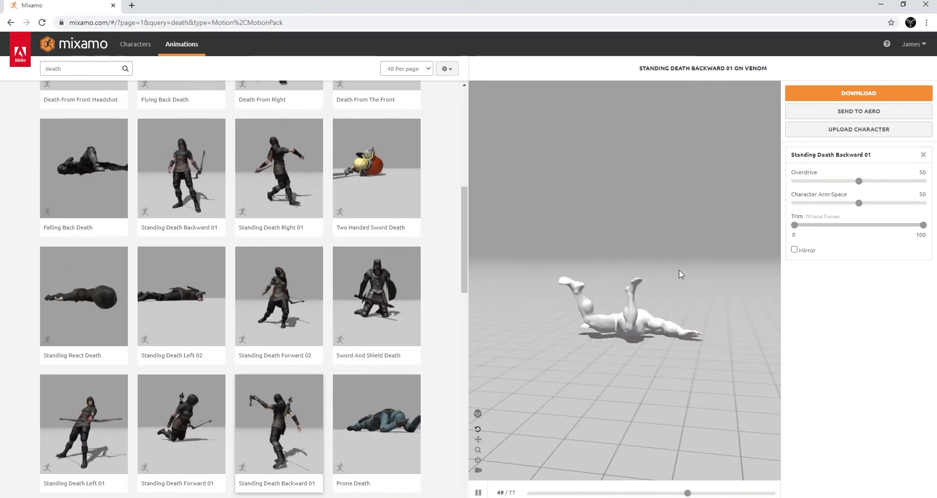
left_click(844, 98)
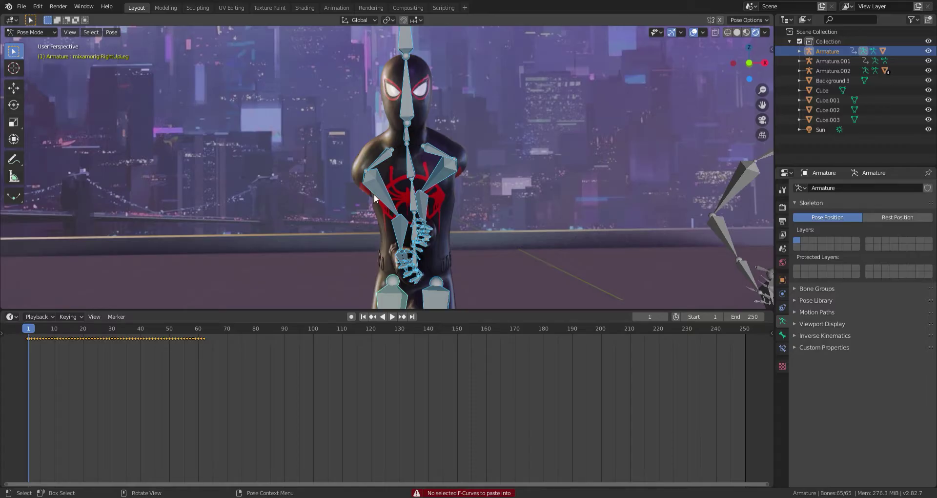
Step: Switch the scene to solid shading and rotate Spider-Man's right shoulder bone outward about 41° around global Y
scroll(374, 195, "up", 4)
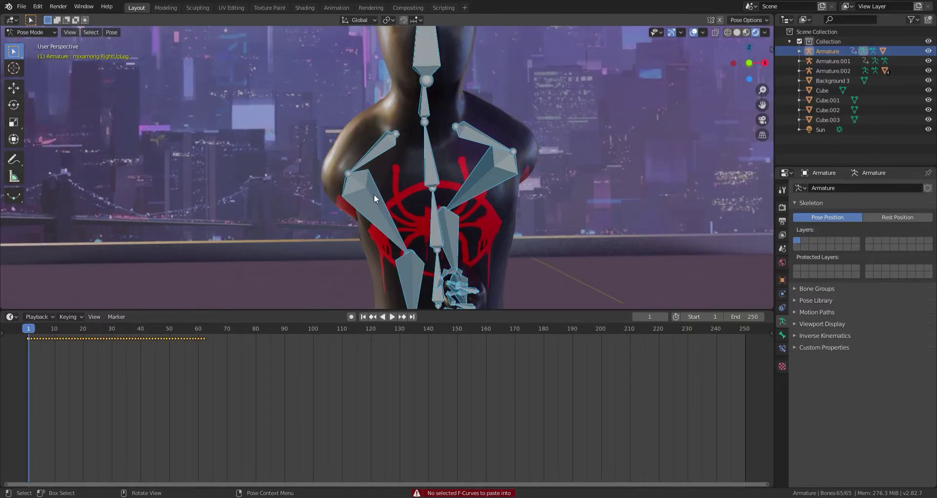
scroll(374, 194, "down", 4)
left_click(385, 158)
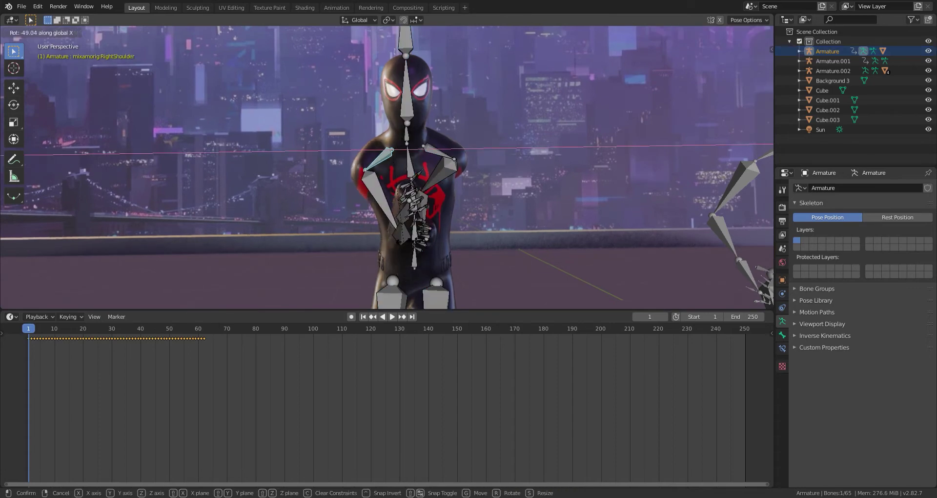
right_click(417, 244)
left_click(478, 227)
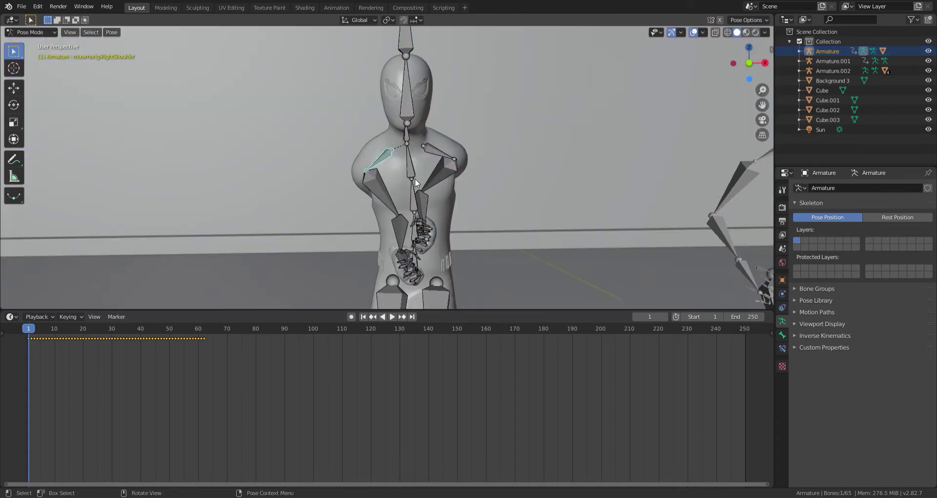
key("r")
key("y")
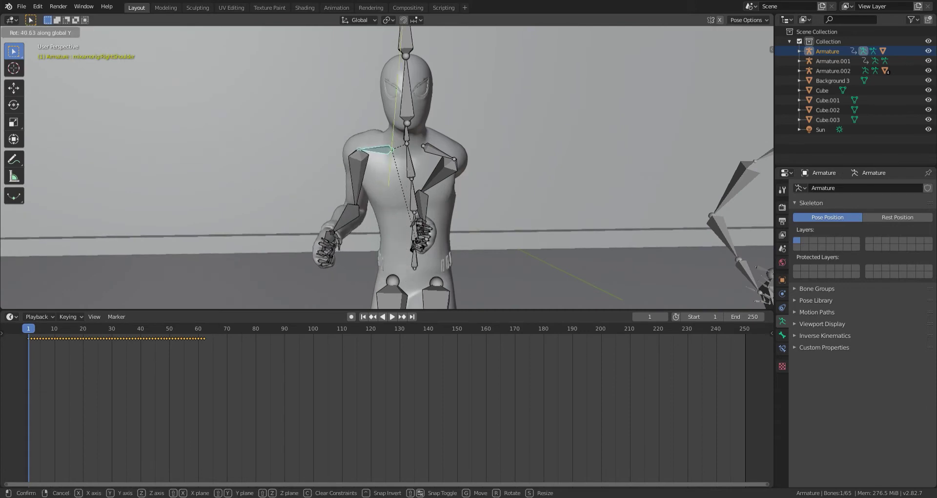
right_click(363, 198)
Step: Rotate Spider-Man's right upper arm bone away from the torso around Y, including its local Y axis
left_click(352, 189)
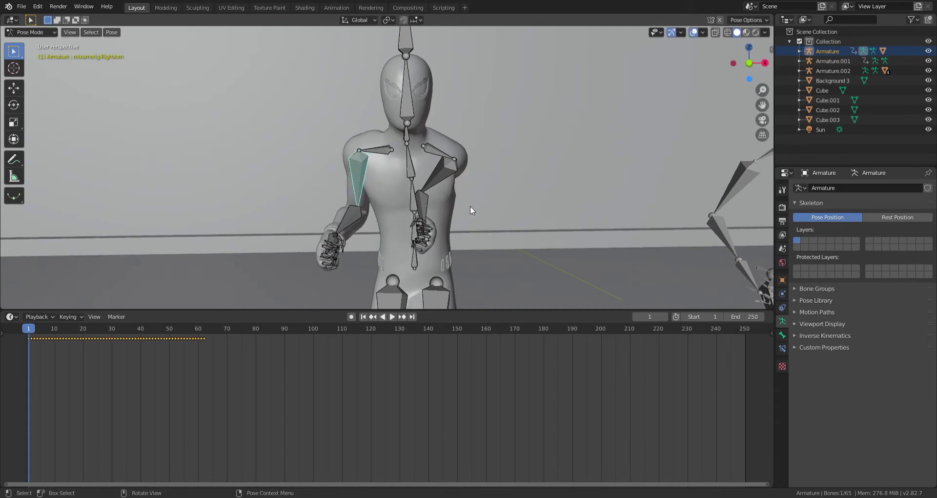
key("r")
key("y")
left_click(409, 230)
middle_click_drag(408, 230, 436, 222)
key("r")
key("y")
key("y")
left_click(532, 205)
Step: Select Spider-Man's shoulder and upper arm bones on both sides and delete all their keyframes
left_click(477, 169, "shift")
left_click(537, 189, "shift")
key("a")
key("x")
left_click(367, 389)
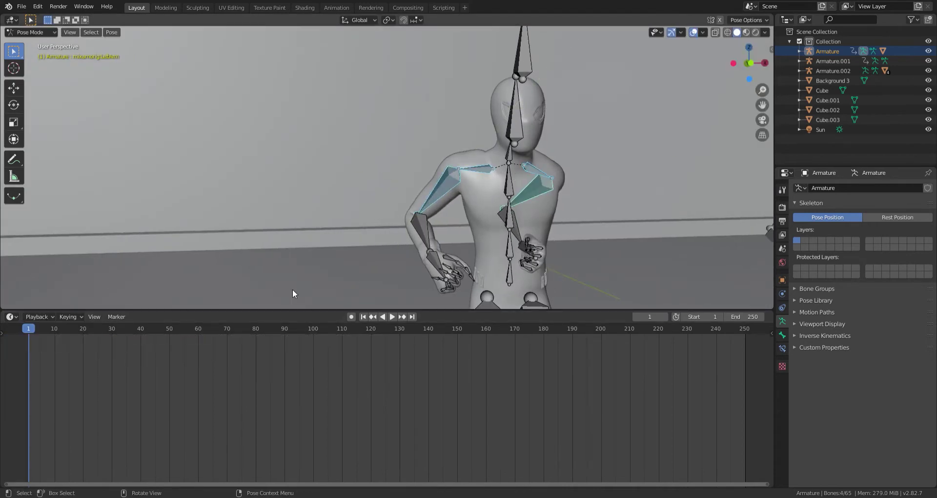
Step: Rotate Spider-Man's left shoulder around local X and the left upper arm around local Y, and keyframe the arm pose
middle_click_drag(513, 195, 361, 197, "shift")
left_click(389, 172)
key("r")
key("x")
key("x")
left_click(458, 184)
left_click(413, 186)
key("r")
left_click(458, 183)
key("r")
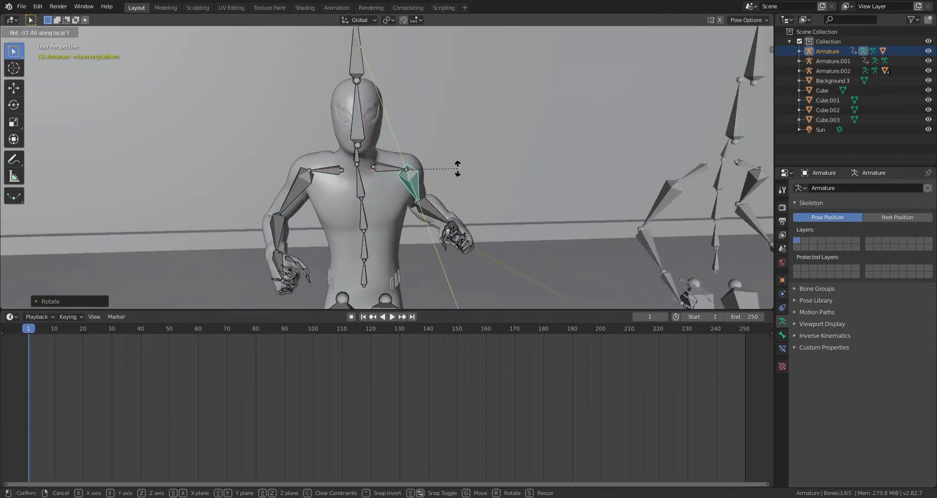
left_click(456, 168)
key("i")
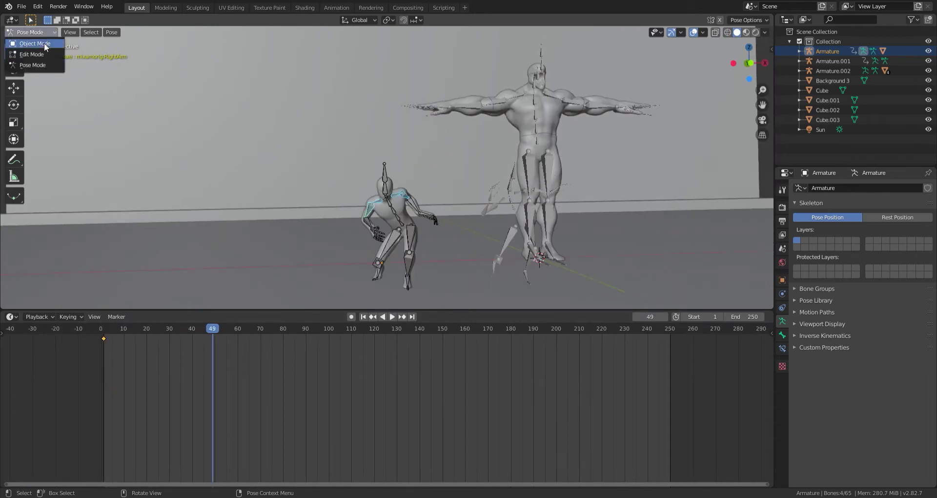
Step: Delete the extra Armature.001 in Object Mode and rotate Spider-Man's armature 90° around Z
key("Delete")
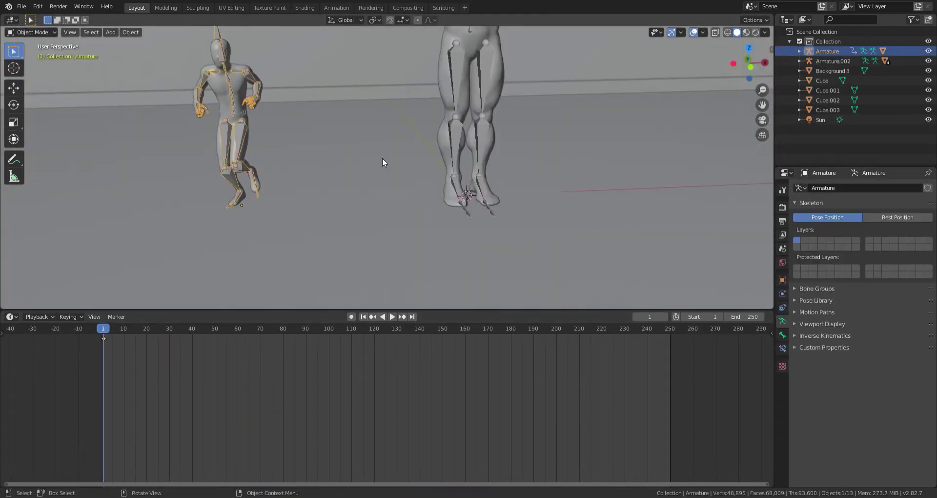
type("rz90")
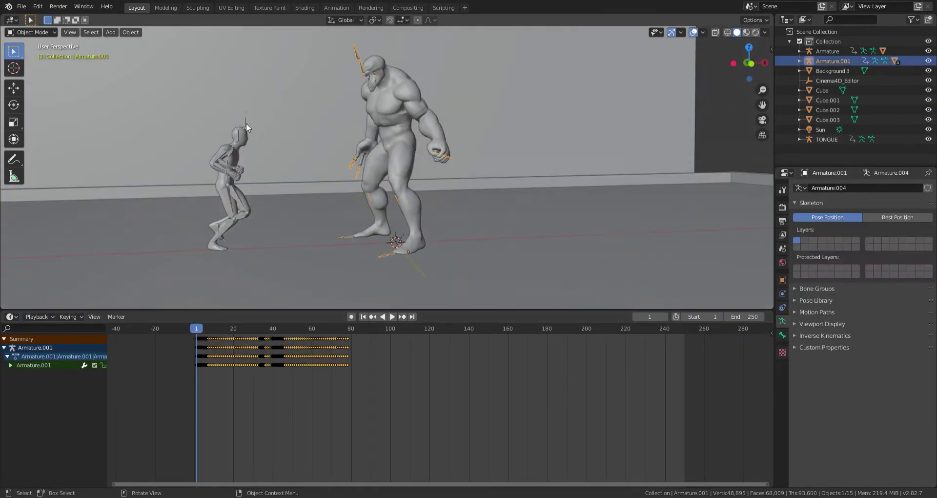
Step: Shift Venom's animation keyframes so they start at about frame 26, and reposition Venom against Spider-Man
left_click(246, 123)
left_click_drag(206, 328, 251, 348)
left_click(323, 186)
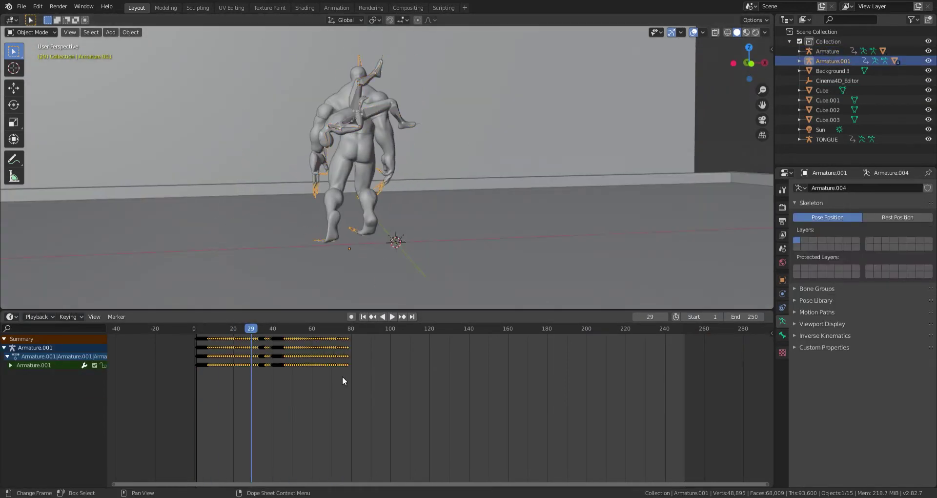
key("g")
left_click(395, 402)
key("g")
left_click(400, 234)
key("space")
key("space")
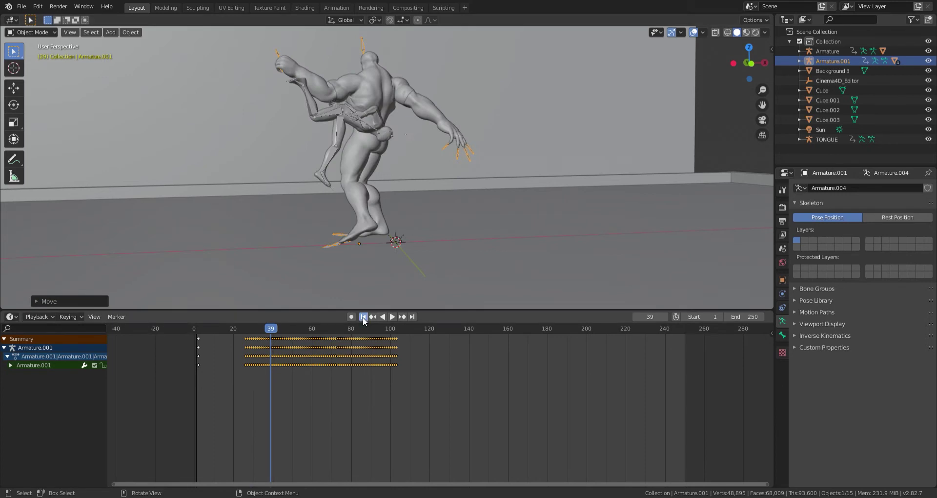
Step: Check the opening frames of the fight and move Venom's armature along X
left_click(363, 318)
left_click_drag(207, 334, 258, 336)
key("g")
key("x")
left_click(399, 250)
Step: Delete Venom's stray keyframe near frame 1 and adjust Venom's position along X, checking it in playback
left_click_drag(227, 380, 181, 338)
key("x")
left_click(181, 335)
key("g")
key("x")
left_click(420, 236)
key("space")
key("Escape")
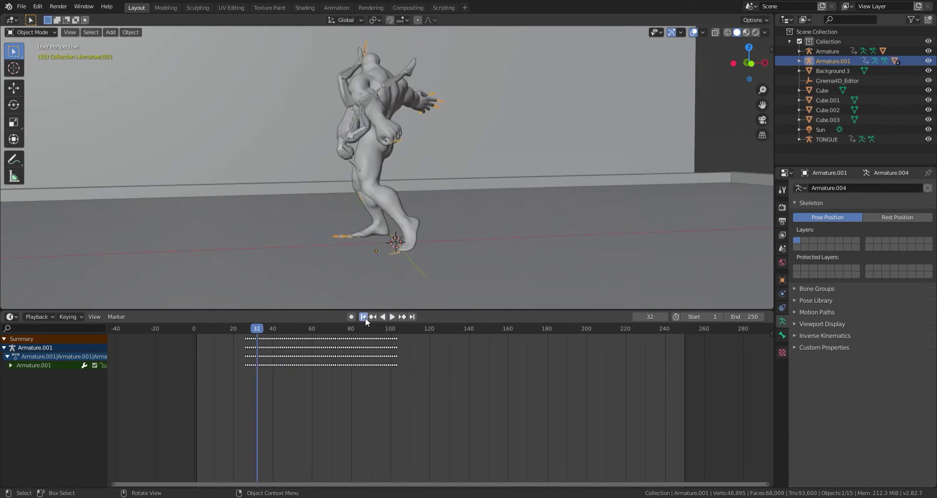
Step: Adjust Spider-Man's distance from Venom along X at the start of the animation, checking the contact in playback
left_click(364, 317)
left_click(240, 175)
key("g")
key("x")
left_click(266, 185)
key("space")
key("space")
mouse_move(337, 188)
middle_mouse_down()
mouse_move(344, 230)
mouse_move(352, 189)
middle_mouse_up()
key("g")
key("x")
left_click(359, 222)
Step: Play the fight from close and wide angles to examine the timing and contact between Spider-Man and Venom
left_click(527, 264)
key("space")
key("space")
scroll(450, 239, "up", 4)
middle_click_drag(527, 265, 466, 231)
scroll(454, 241, "down", 4)
left_click(363, 316)
middle_click_drag(388, 171, 392, 200)
key("space")
key("space")
left_click(364, 317)
Step: Select Spider-Man's armature, adjust its position along Y, and keyframe its object transform at frame 10
left_click(183, 167)
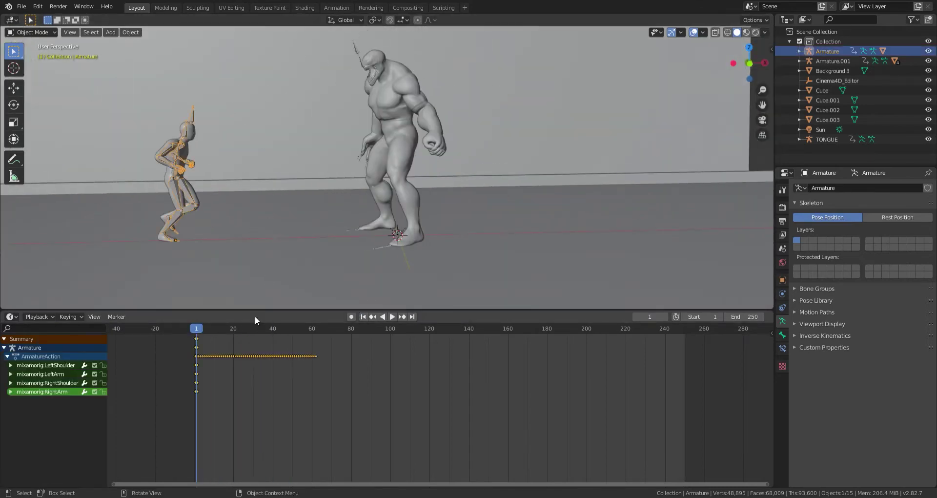
key("space")
key("space")
scroll(430, 190, "up", 4)
middle_click_drag(429, 189, 330, 210)
key("g")
key("y")
left_click(362, 213)
scroll(363, 213, "down", 3)
left_click_drag(201, 327, 213, 370)
key("F3")
key("Return")
Step: Reposition Spider-Man along X and Y at frame 18
left_click_drag(214, 329, 230, 332)
middle_click_drag(348, 262, 434, 254)
key("g")
key("x")
left_click(454, 234)
key("g")
key("y")
left_click(551, 196)
Step: Refine Spider-Man's X position against Venom at frame 18, keyframe the object transform, and play the motion
scroll(552, 195, "up", 3)
middle_click_drag(551, 195, 377, 99)
key("g")
key("x")
left_click(475, 124)
scroll(475, 124, "down", 4)
middle_click_drag(476, 124, 490, 116)
key("i")
left_click(492, 72)
key("space")
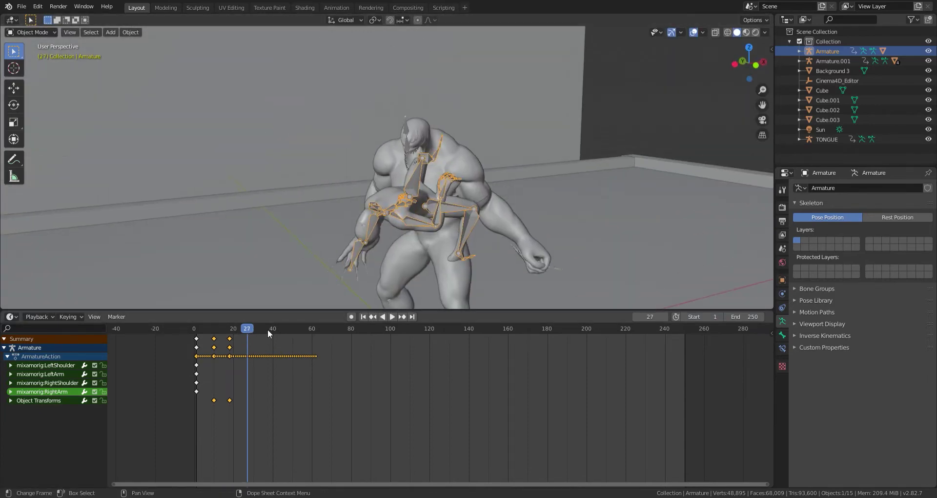
Step: Try repositioning Spider-Man along X and Y during the mid-air kick after frame 18 and keyframe that placement
key("g")
key("y")
left_click(303, 194)
scroll(303, 194, "up", 3)
key("g")
key("x")
left_click(367, 176)
key("g")
key("y")
left_click(597, 260)
key("g")
key("x")
left_click(501, 226)
key("i")
left_click(500, 227)
Step: Review Spider-Man's kick motion and delete the extra transform keyframe just before frame 30
middle_click_drag(498, 227, 497, 201, "shift")
left_click_drag(251, 328, 263, 358)
middle_click_drag(398, 291, 368, 270)
left_click_drag(263, 329, 242, 364)
key("space")
scroll(470, 201, "down", 6)
key("g")
left_click(470, 200)
left_click(252, 338)
key("Delete")
Step: Move Spider-Man along Y at frame 35 and insert a LocRot keyframe there
left_click_drag(252, 328, 259, 328)
key("g")
key("y")
left_click(380, 151)
middle_click_drag(380, 151, 397, 99)
scroll(397, 99, "down", 5)
key("i")
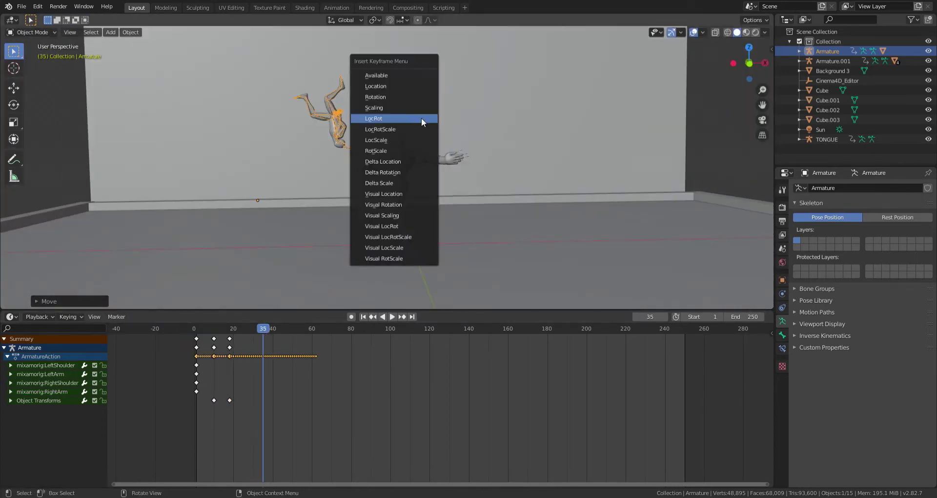
left_click(421, 118)
Step: Try duplicating Spider-Man's first-frame keyframes further along the timeline and undo the duplication
left_click(322, 328)
left_click_drag(317, 329, 285, 354)
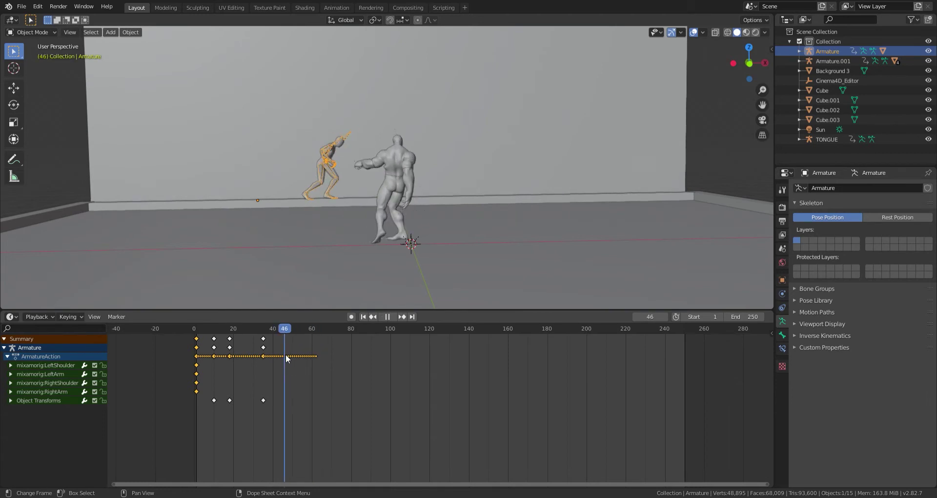
key("shift+d")
left_click(343, 344)
key("space")
key("Escape")
key("ctrl+z")
Step: Duplicate Spider-Man's frame 10 transform keyframe to about frame 45 for the landing
left_click(214, 400)
key("shift+d")
left_click(295, 360)
key("i")
left_click(420, 258)
Step: Play through the fight animation and set the scene's end frame to 62
key("space")
key("space")
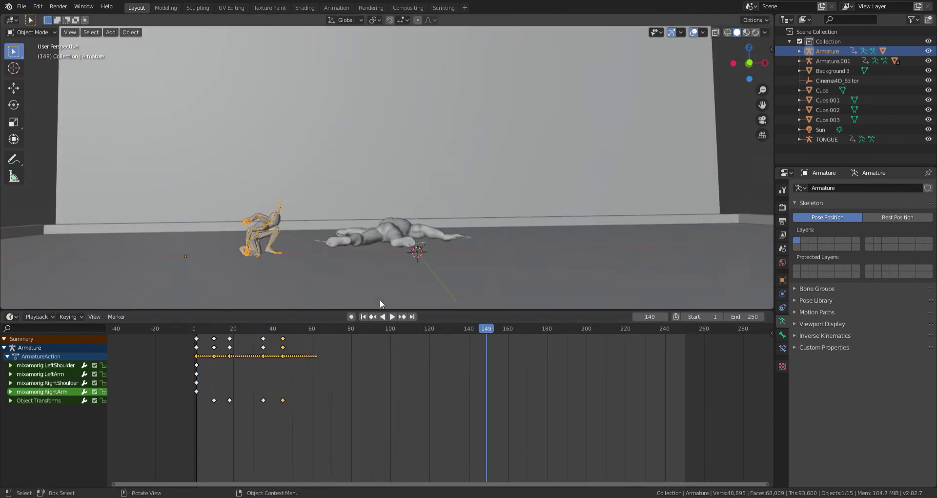
left_click_drag(744, 316, 721, 316)
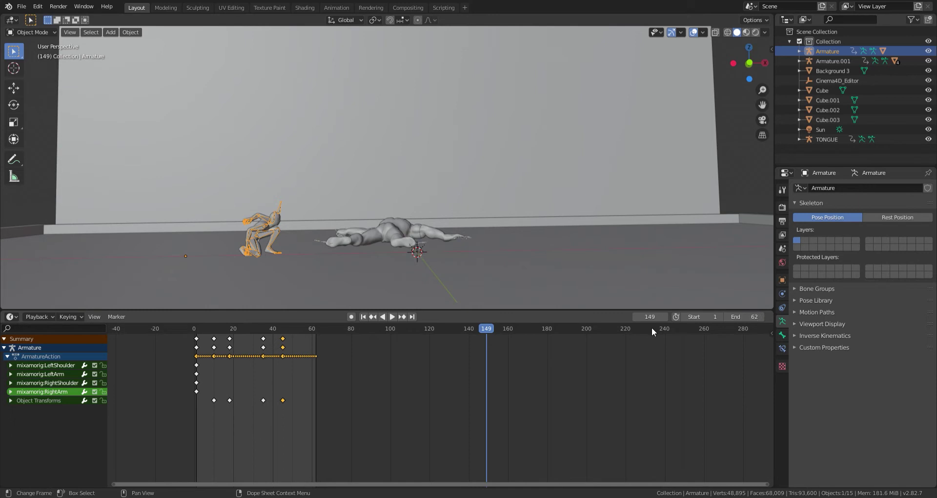
Step: Set the scene's end frame to 83 and play through the fight animation
key("space")
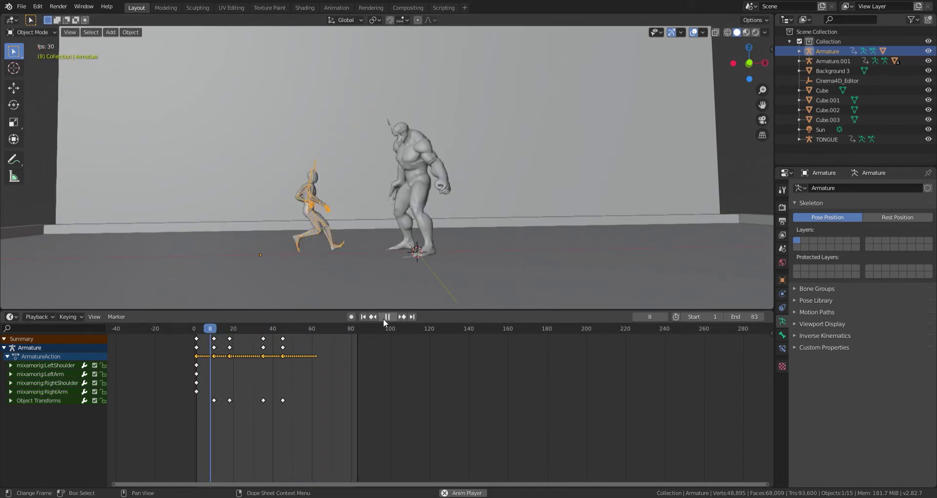
key("Escape")
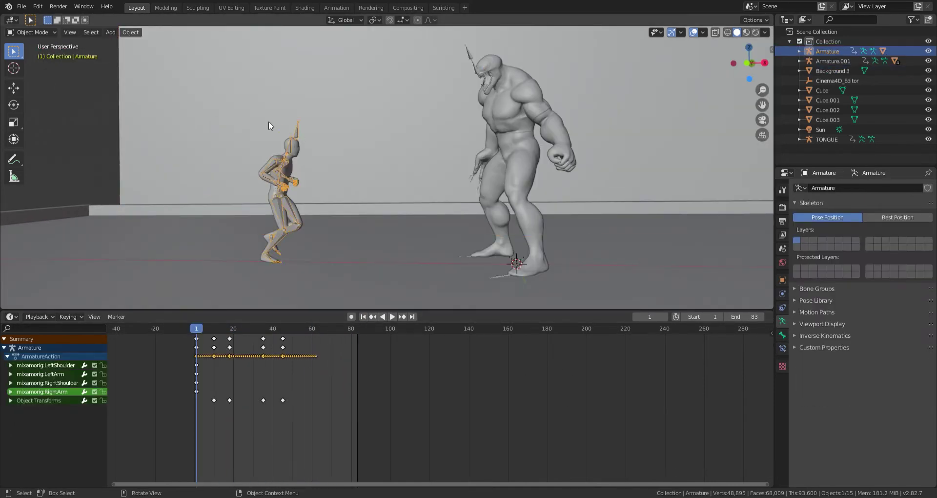
Step: Switch Spider-Man's armature to Pose Mode and select all its bones and their keyframes
left_click(32, 31)
left_click(39, 65)
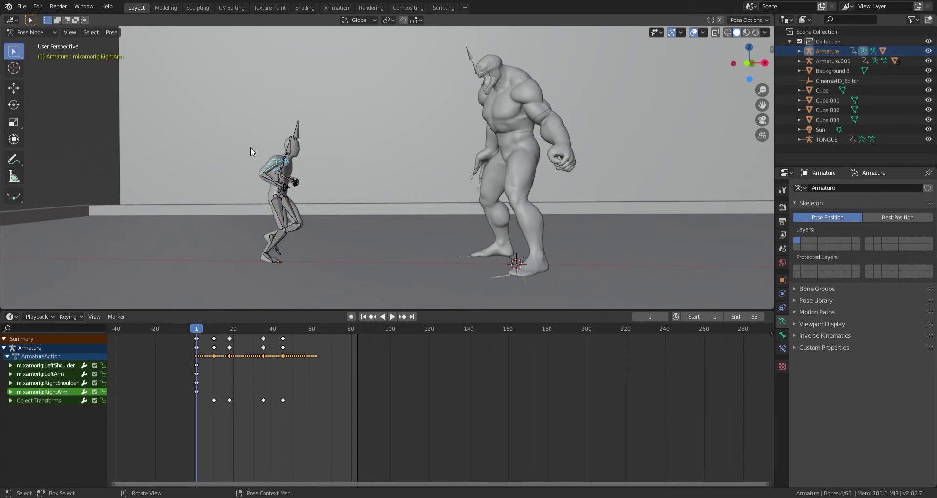
left_click(361, 395)
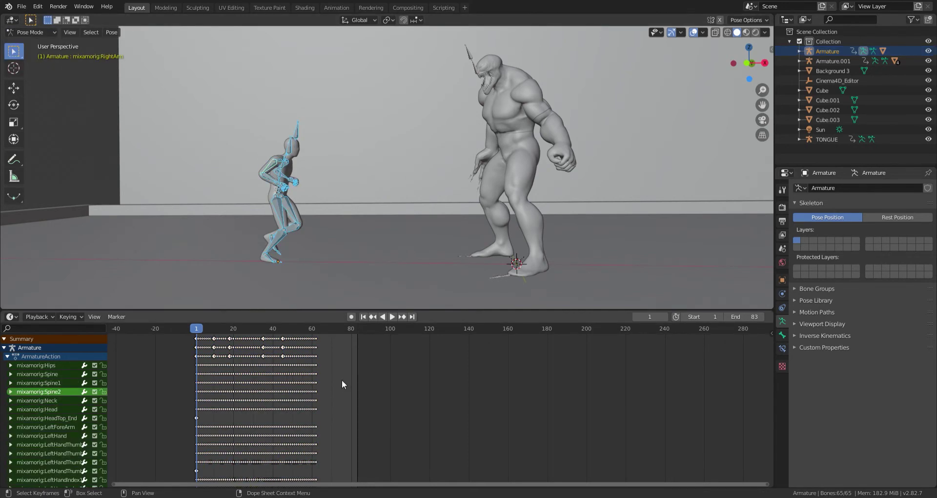
scroll(342, 380, "down", 2)
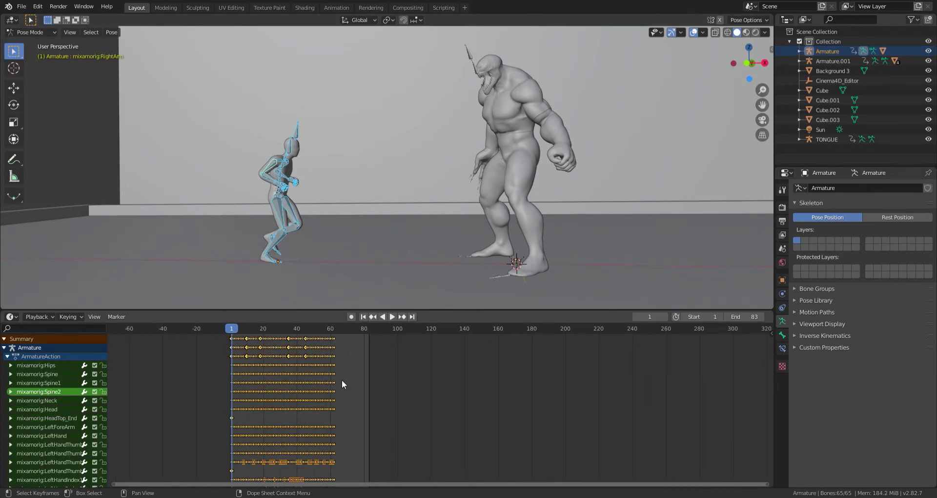
right_click(338, 341)
left_click(338, 342)
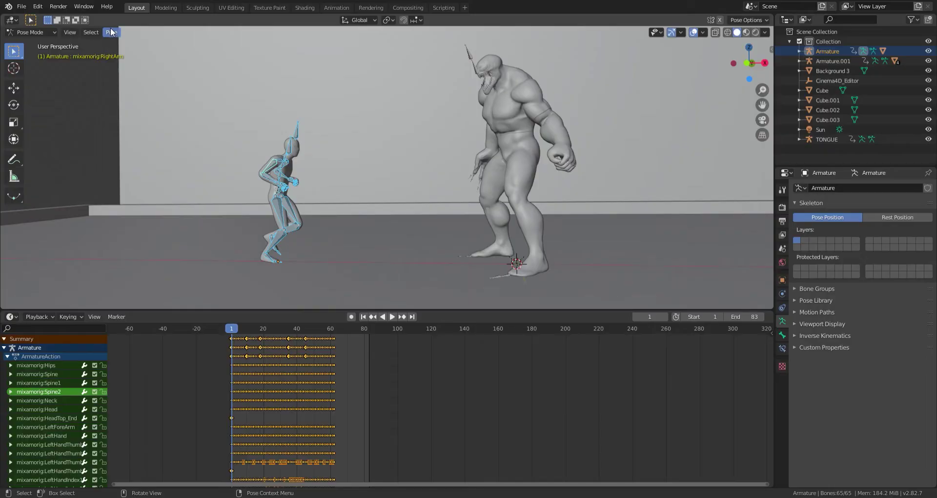
Step: Bake the pose action of Spider-Man's selected bones from frame 1 to 83 with a frame step of 2
left_click(111, 32)
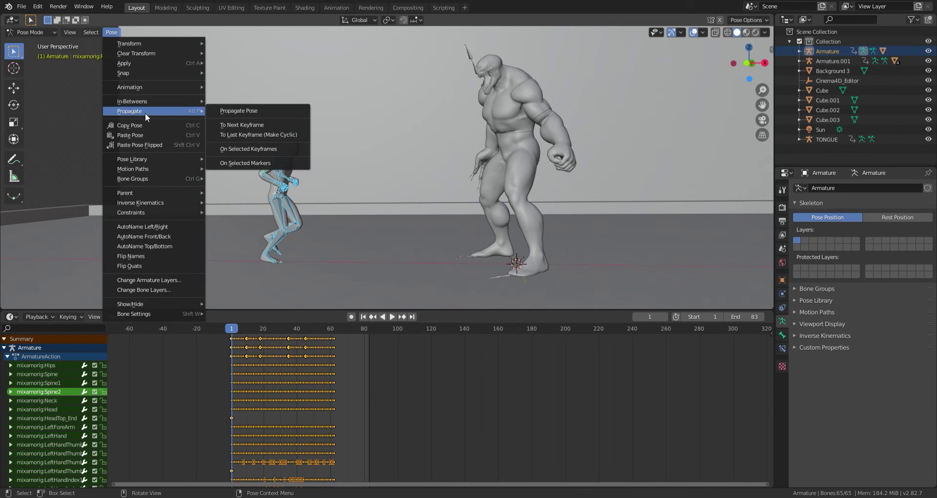
mouse_move(162, 194)
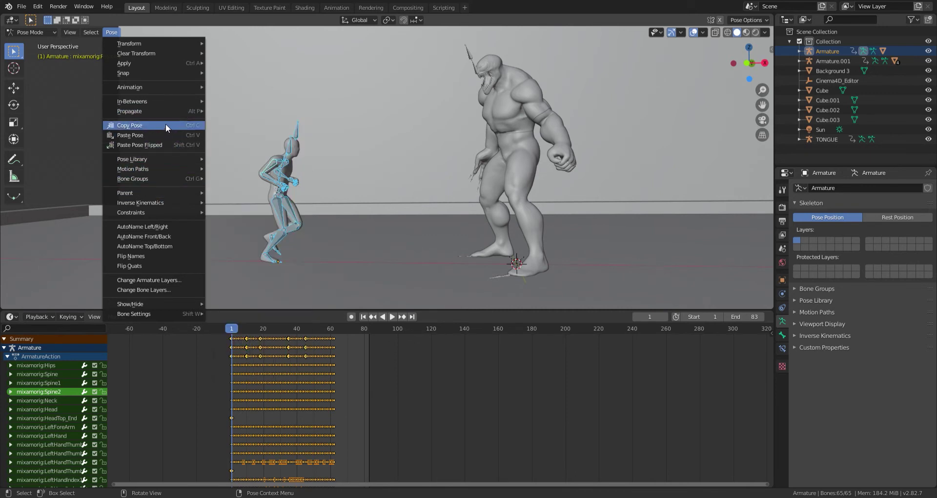
mouse_move(163, 168)
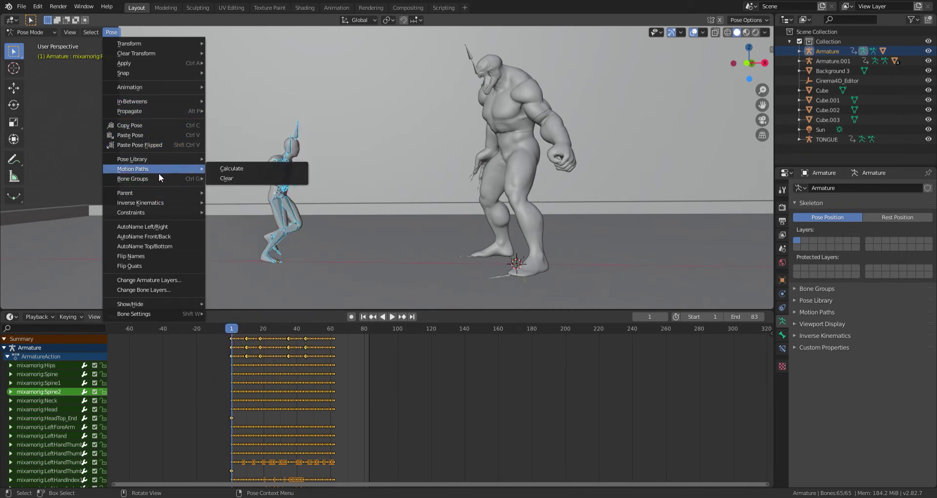
left_click(111, 32)
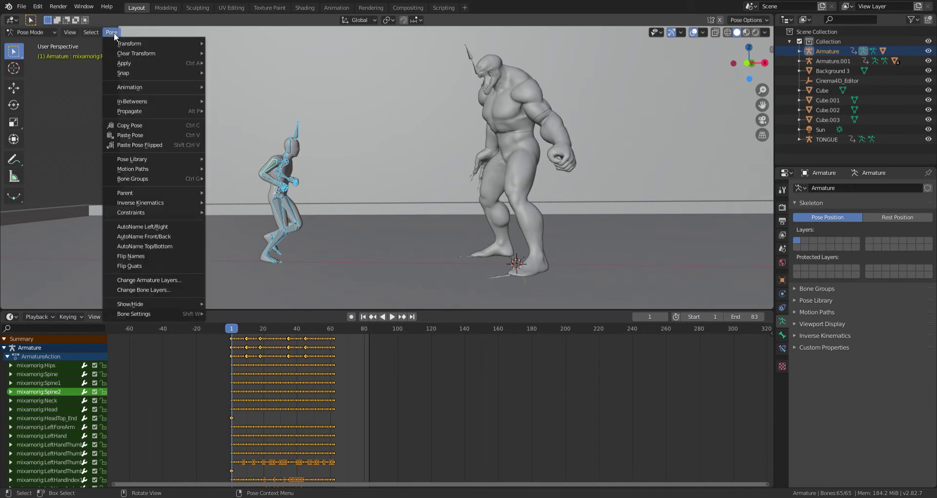
mouse_move(153, 87)
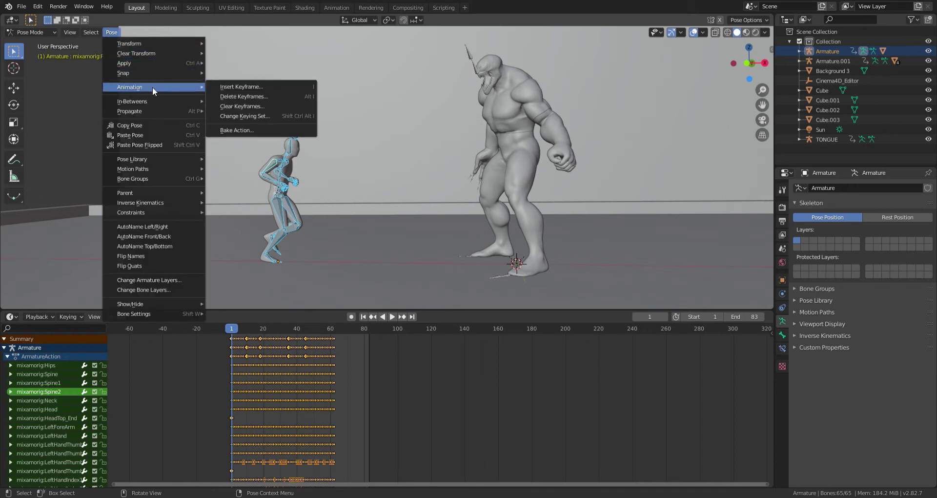
left_click(236, 130)
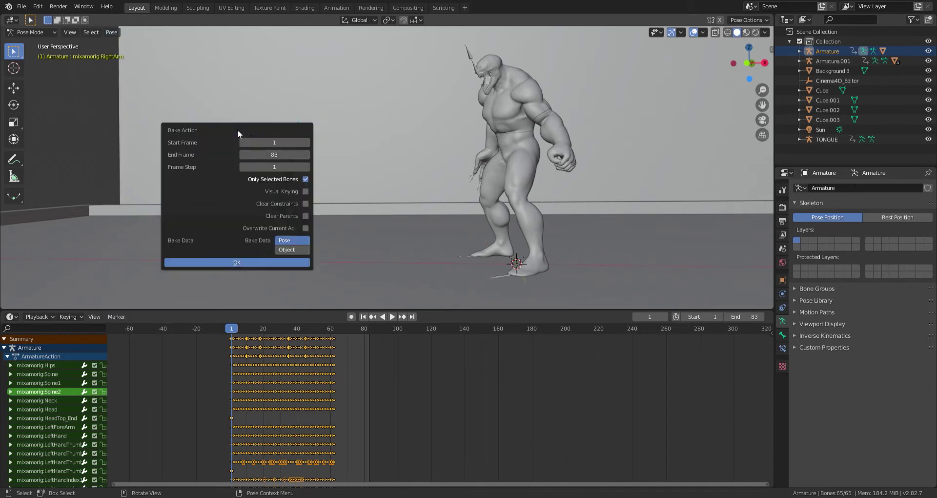
left_click(283, 172)
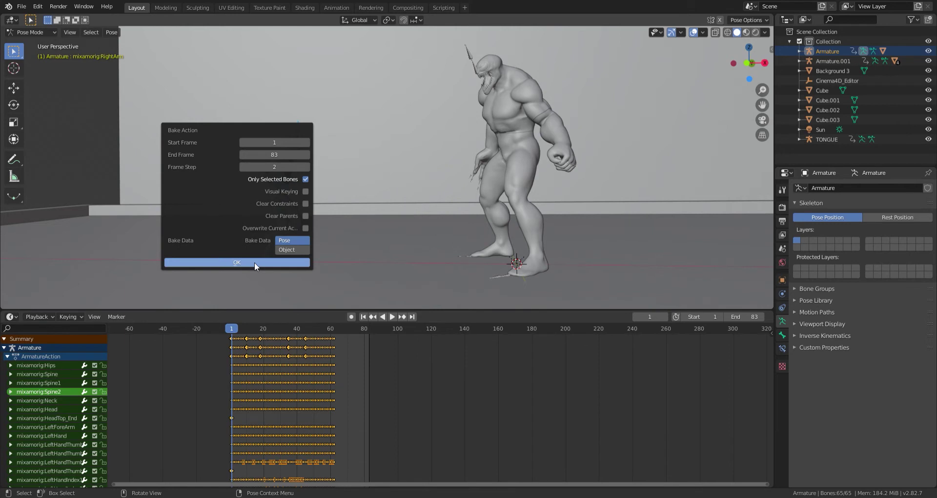
left_click(253, 262)
Step: Play the baked animation and examine the spacing of Spider-Man's baked keyframes while scrubbing to about frame 30
key("space")
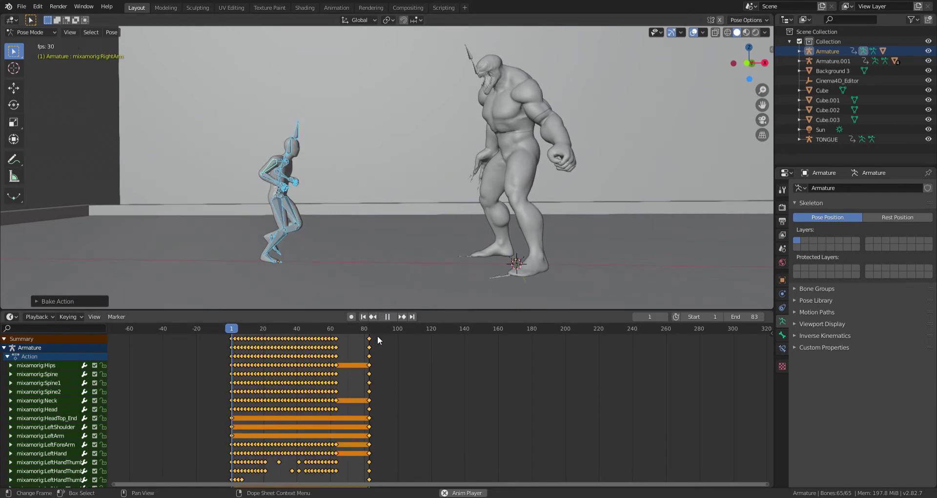
key("space")
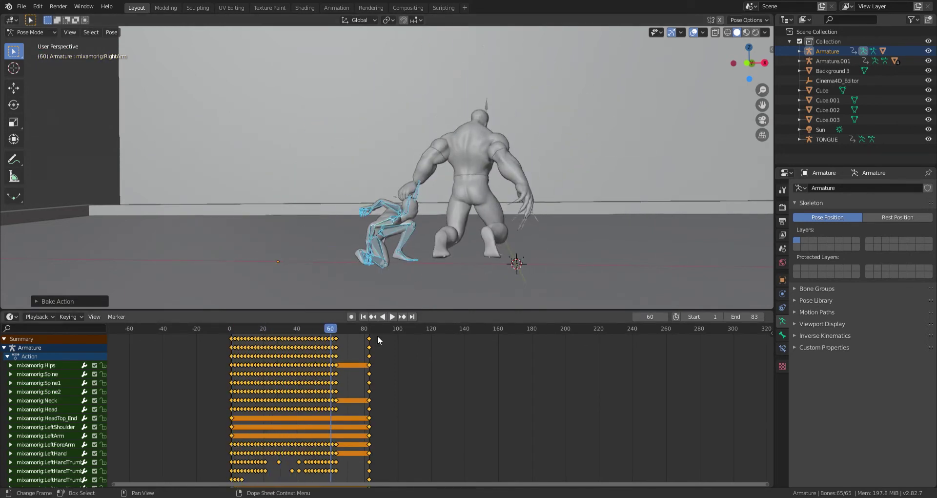
left_click_drag(335, 324, 261, 342)
scroll(259, 341, "up", 16)
scroll(184, 327, "up", 2)
middle_click_drag(169, 341, 604, 447)
scroll(347, 355, "down", 1)
scroll(343, 352, "up", 11)
middle_click_drag(343, 351, 511, 376)
scroll(482, 364, "up", 3)
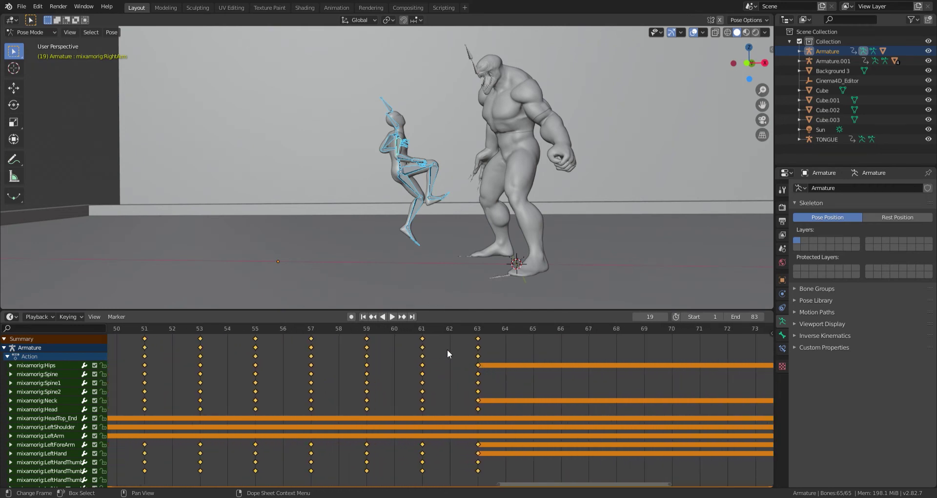
scroll(447, 350, "down", 9)
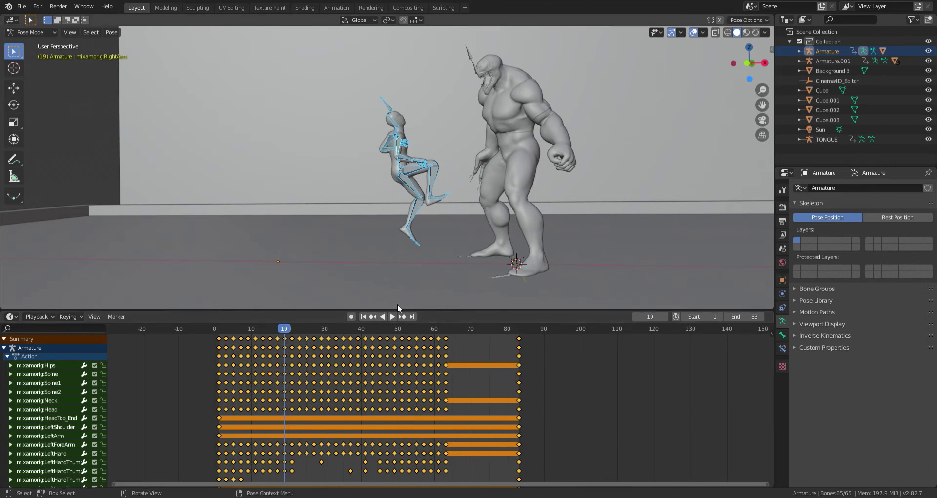
key("t")
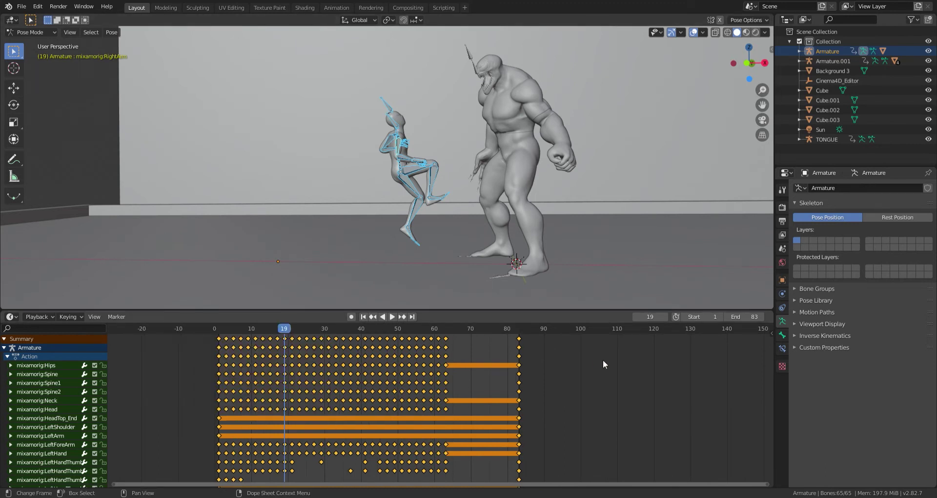
left_click_drag(293, 335, 328, 332)
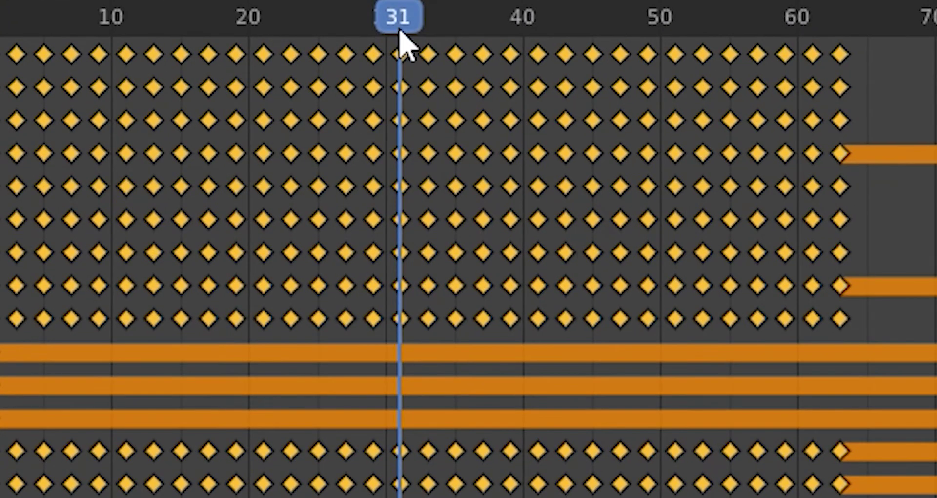
left_click_drag(399, 29, 415, 13)
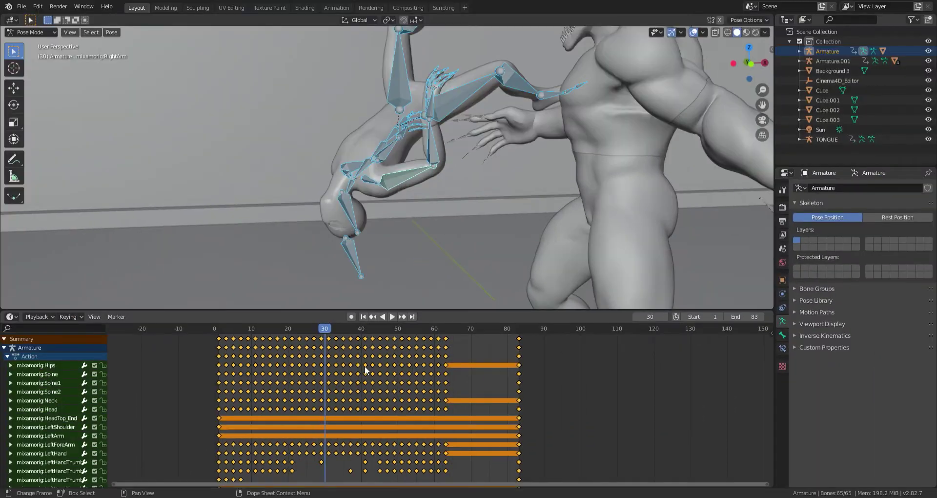
Step: Try to set the baked keyframes' interpolation to Constant in the timeline
key("t")
left_click(207, 379)
key("t")
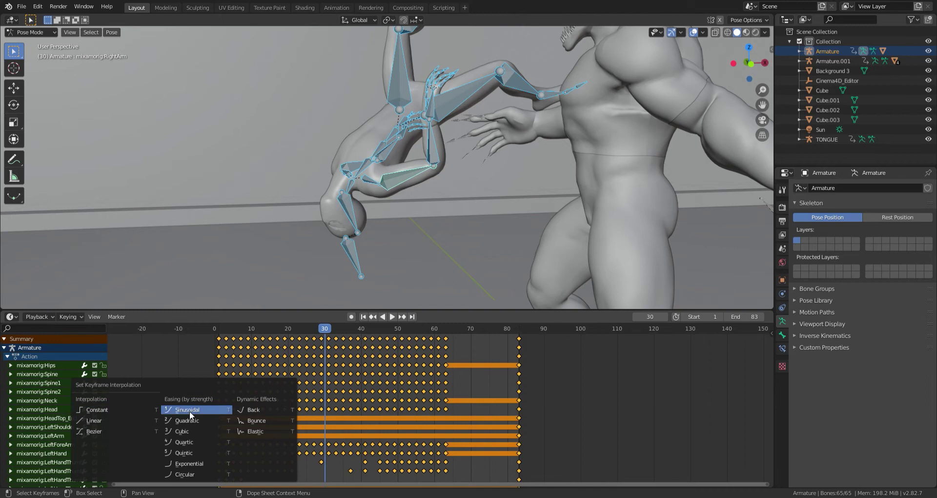
left_click(138, 408)
Step: Switch the timeline to the Graph Editor and inspect the steep curve's neighbouring keyframes around frames 17 to 19
left_click(10, 317)
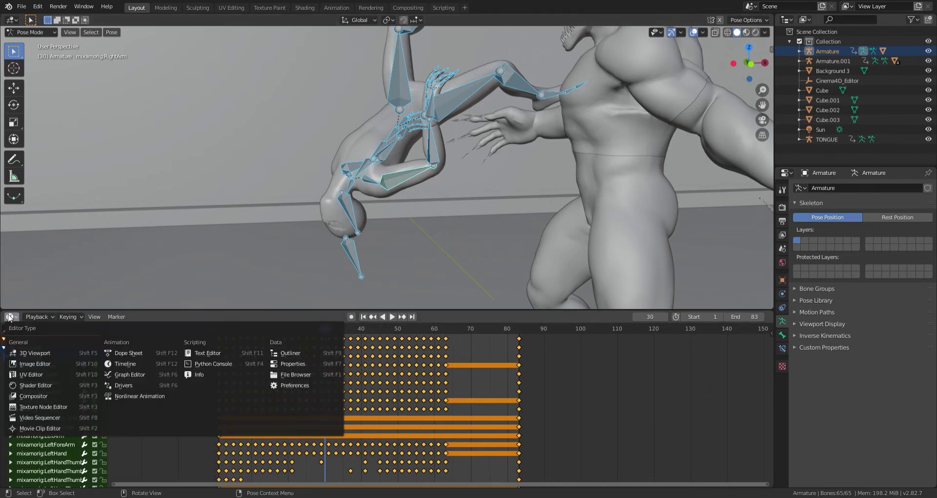
left_click(136, 375)
scroll(314, 363, "down", 15)
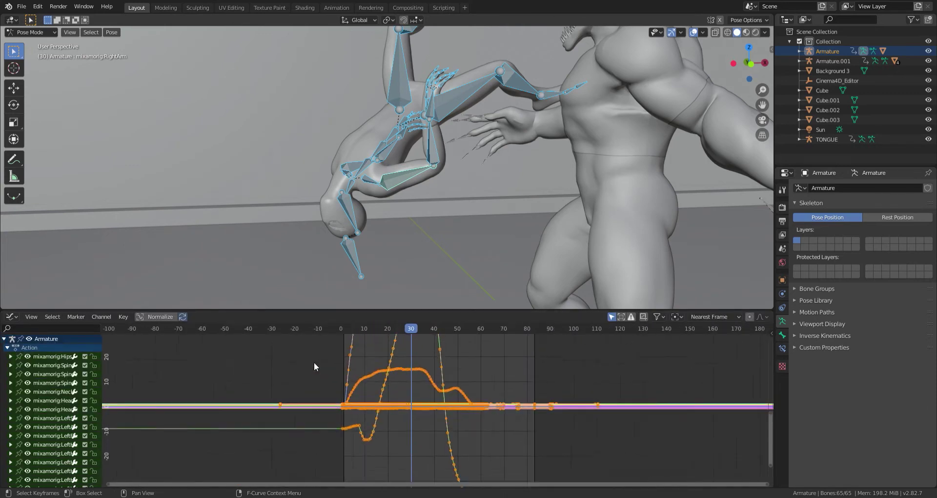
scroll(314, 362, "up", 16)
middle_click_drag(347, 373, 435, 397)
scroll(333, 393, "up", 11)
middle_click_drag(328, 390, 552, 421)
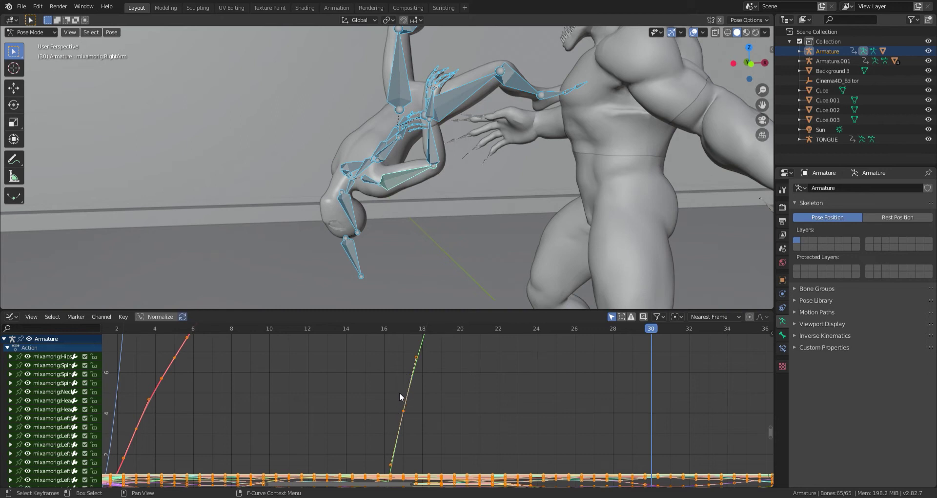
left_click(401, 409)
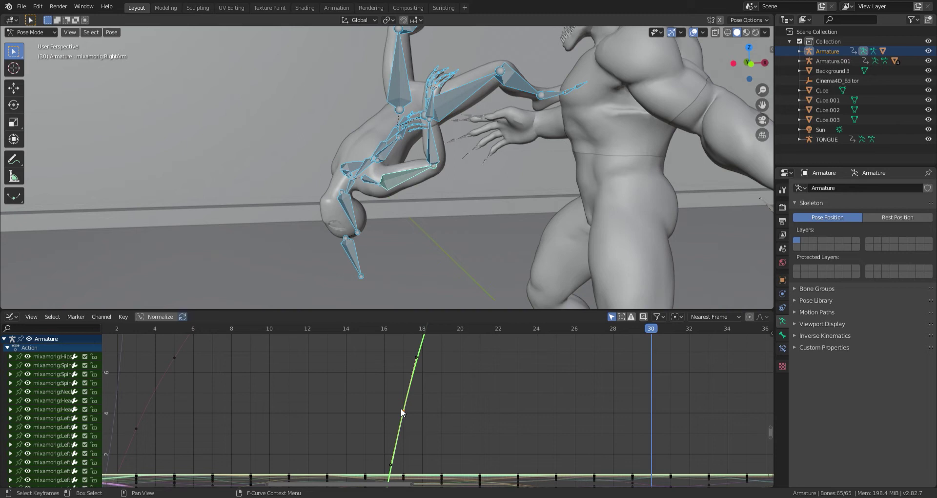
left_click(415, 357)
scroll(430, 367, "down", 1)
scroll(430, 367, "down", 10)
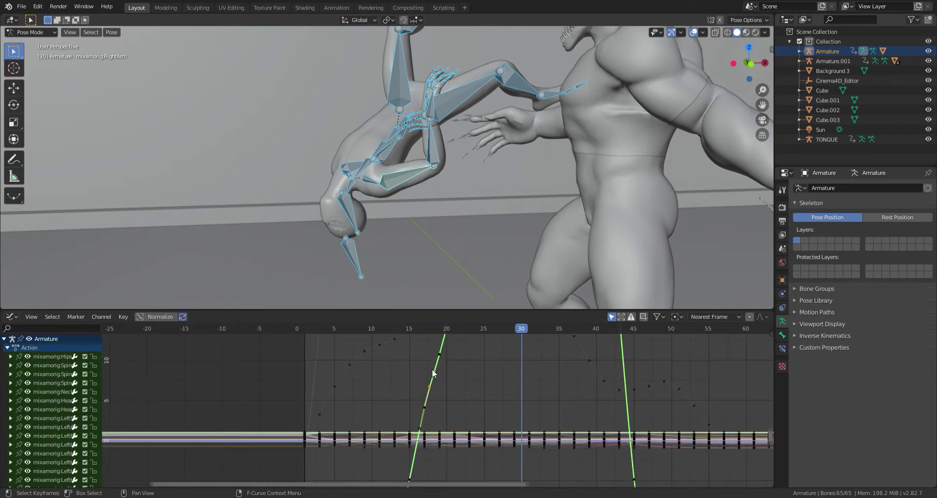
Step: Select all of Spider-Man's baked keyframes and set their interpolation to Constant
key("a")
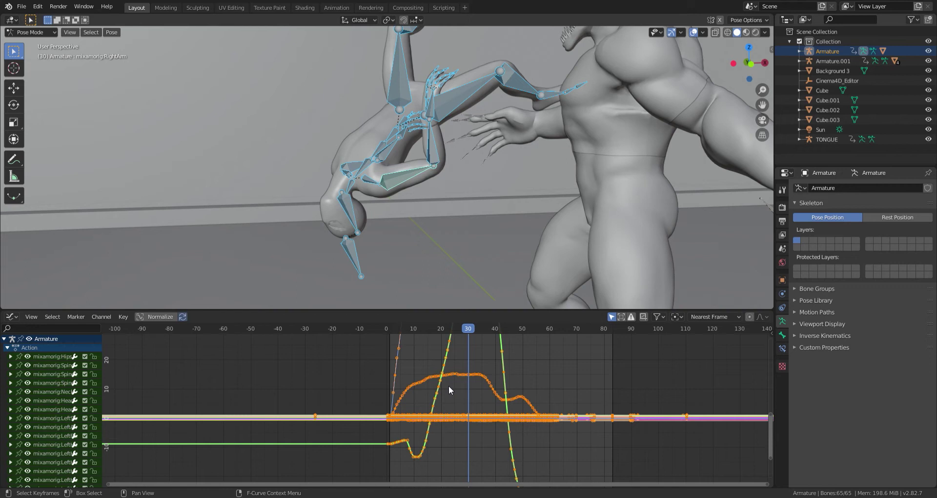
key("t")
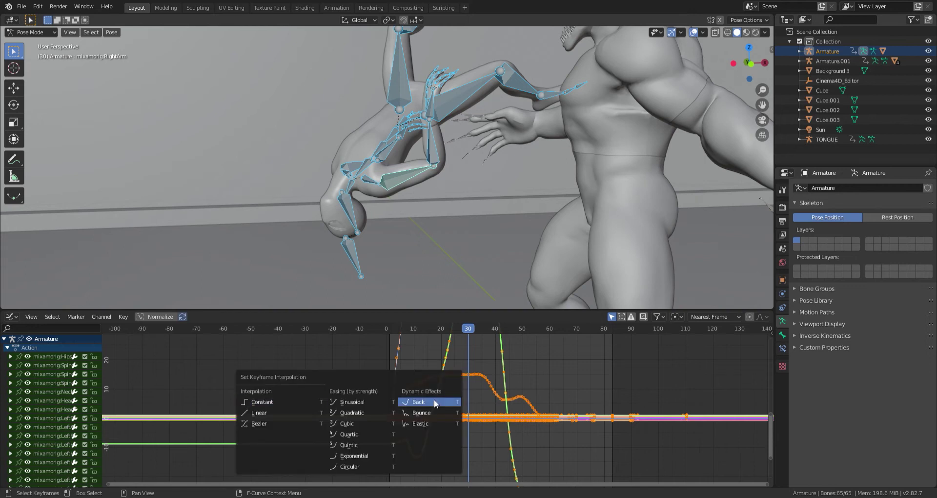
left_click(287, 402)
Step: Examine the shape of the curves between neighbouring keyframes around frames 10 to 21 in the Graph Editor
scroll(447, 382, "up", 7)
scroll(446, 381, "up", 6)
scroll(414, 424, "up", 4)
scroll(443, 400, "down", 20)
scroll(443, 400, "up", 19)
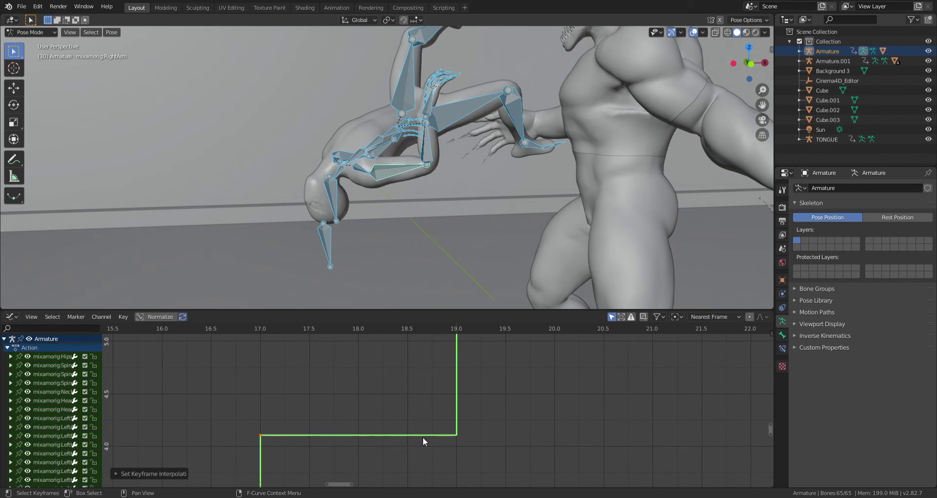
scroll(455, 376, "down", 10)
scroll(442, 429, "up", 7)
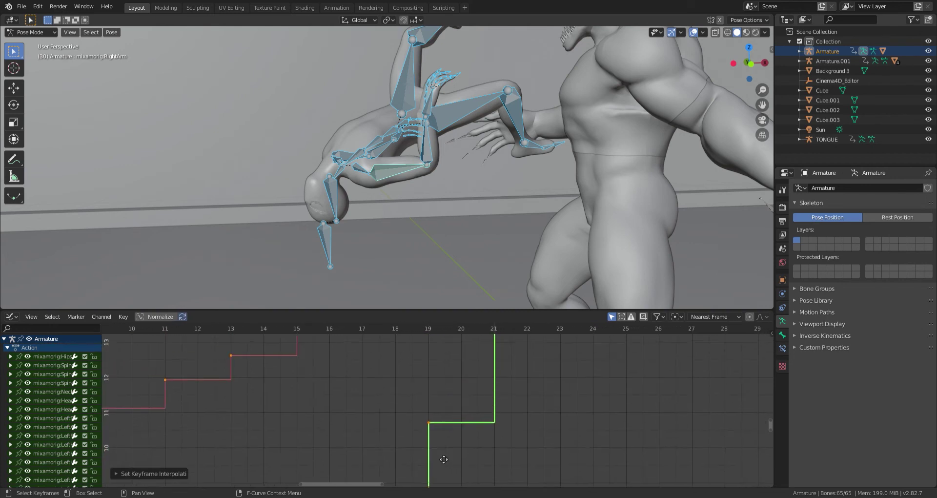
scroll(437, 443, "up", 3)
scroll(432, 429, "down", 4)
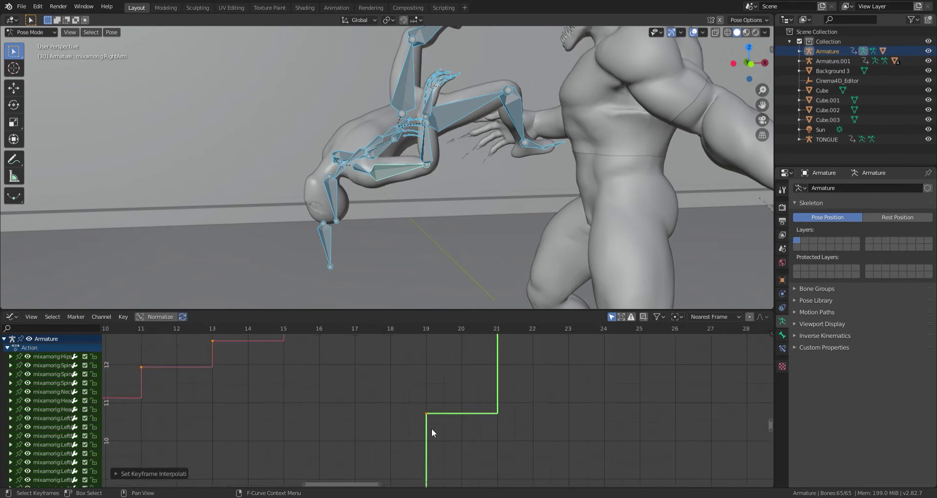
scroll(461, 212, "down", 6)
scroll(455, 210, "up", 3)
Step: Return to Object Mode, play the fight animation to review Spider-Man's stepped motion, and clear the object selection
left_click(33, 32)
left_click(38, 39)
left_click(347, 139)
key("space")
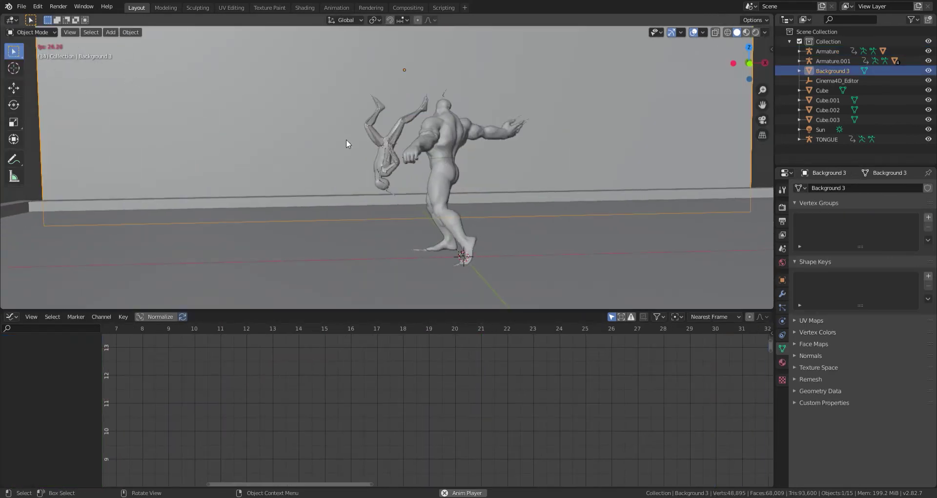
scroll(393, 162, "down", 5)
middle_click_drag(394, 162, 393, 157)
scroll(393, 157, "up", 6)
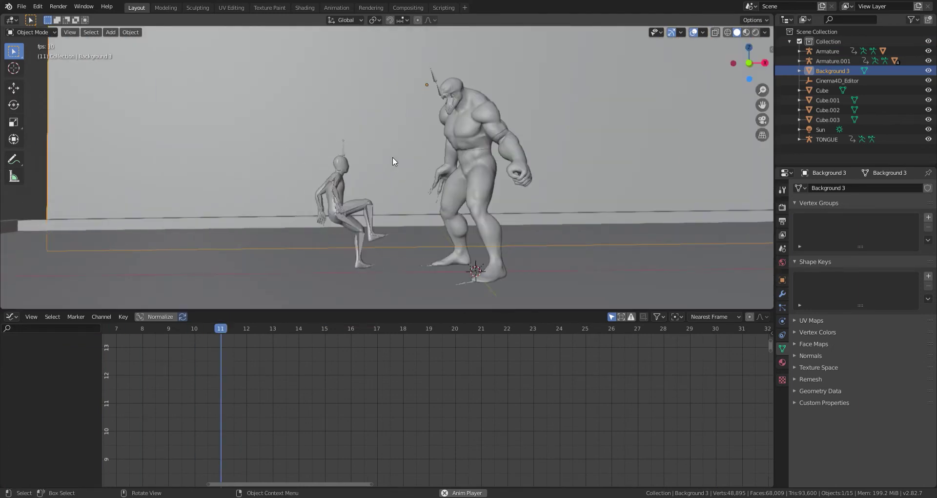
scroll(395, 148, "down", 4)
scroll(394, 148, "up", 3)
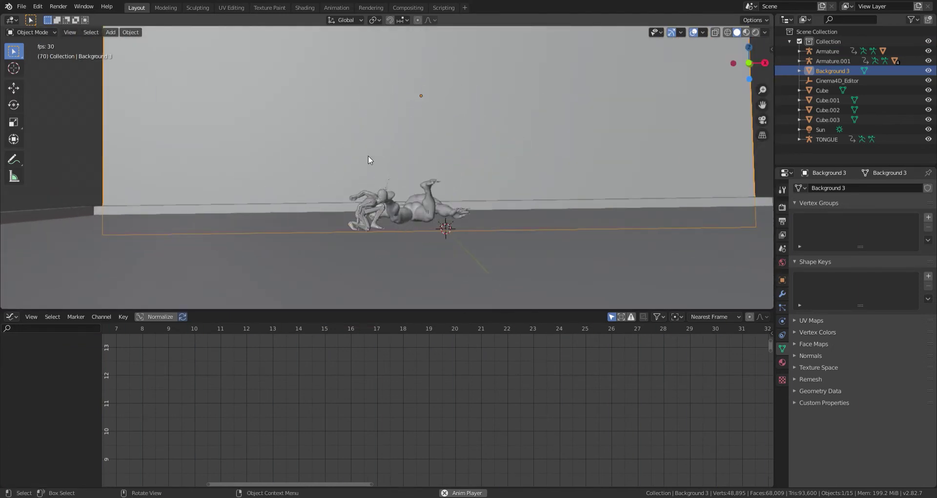
left_click(81, 163)
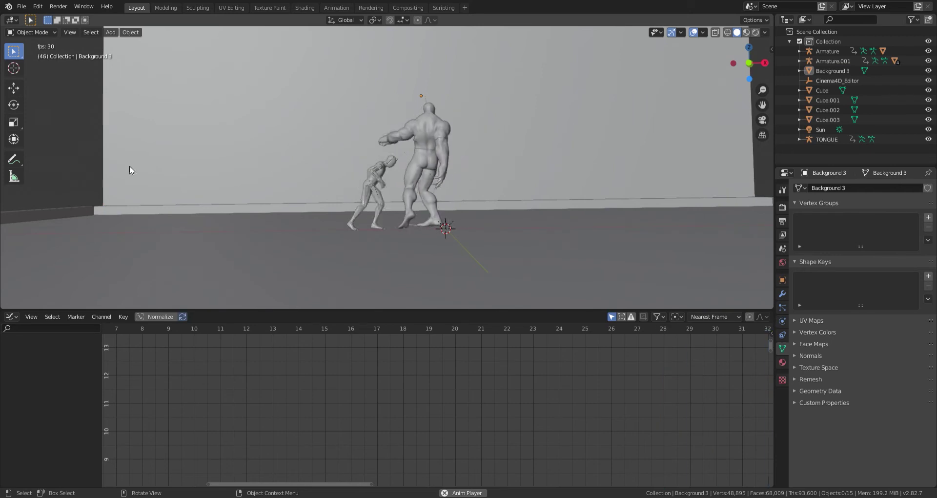
Step: Watch the looping fight from close up and far away to review Spider-Man's stepped motion against Venom's smooth motion
scroll(345, 168, "up", 5)
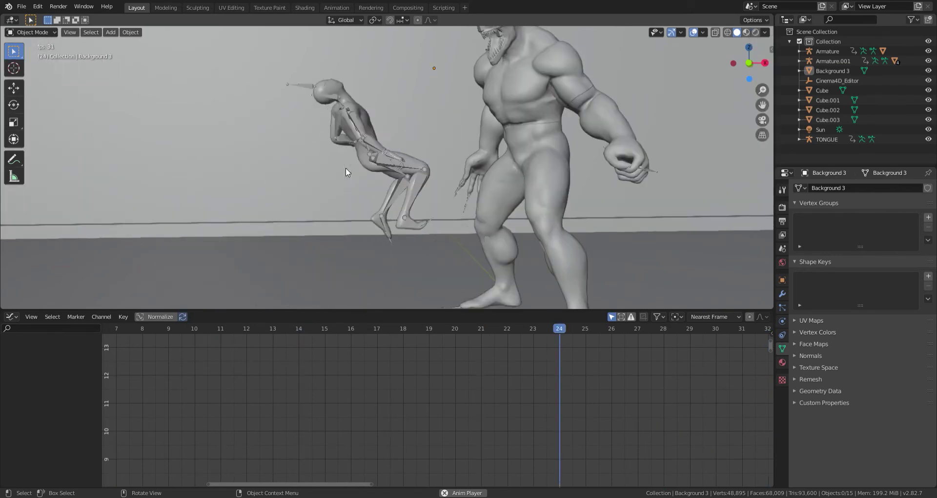
scroll(346, 168, "down", 5)
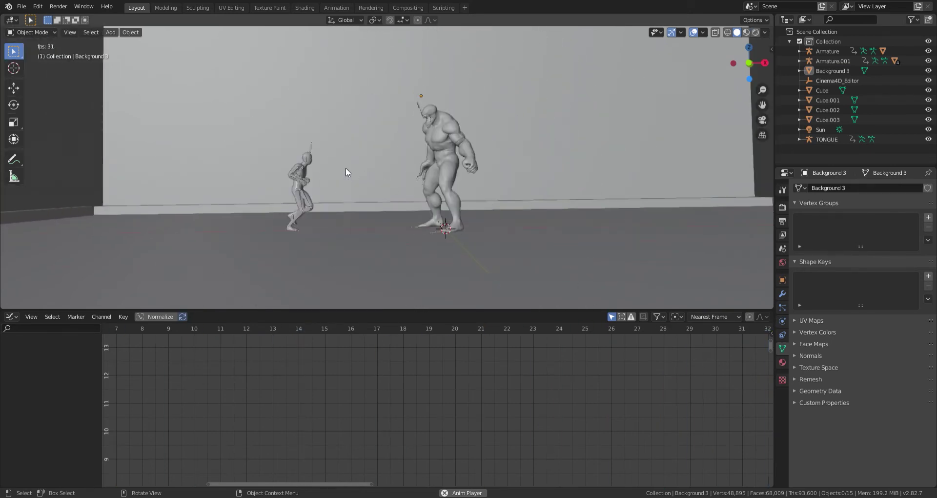
scroll(345, 168, "up", 4)
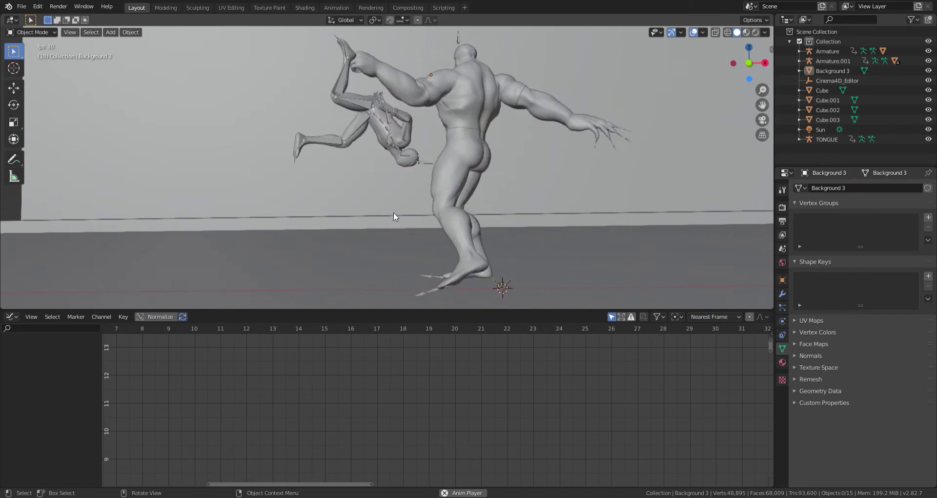
scroll(385, 224, "down", 6)
scroll(385, 224, "up", 6)
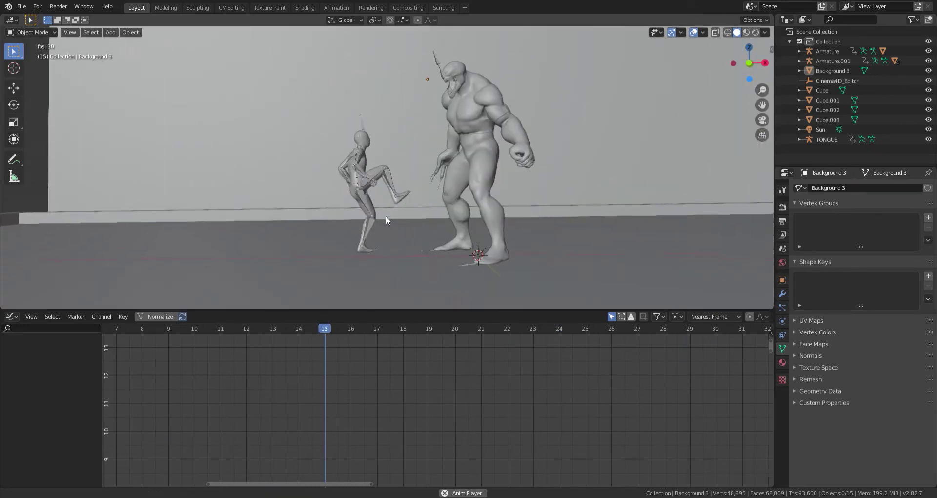
scroll(385, 216, "up", 2)
scroll(386, 215, "down", 1)
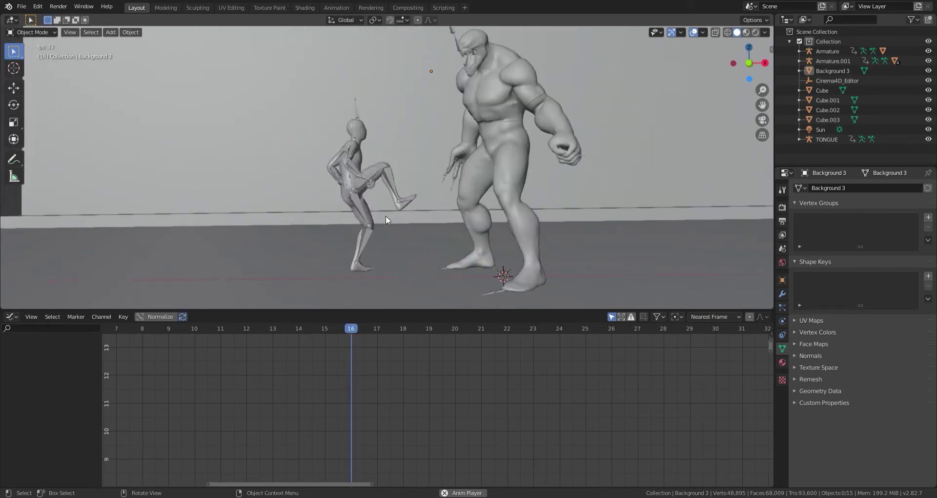
key("space")
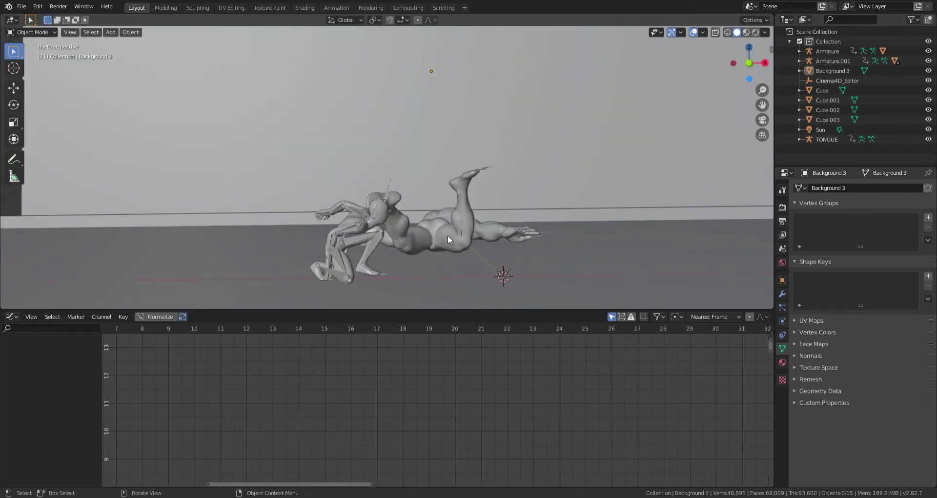
Step: Try to bake Venom's pose action from frame 1 to 83 with a frame step of 2, only selected bones, and undo the bake
left_click(448, 236)
scroll(396, 373, "down", 15)
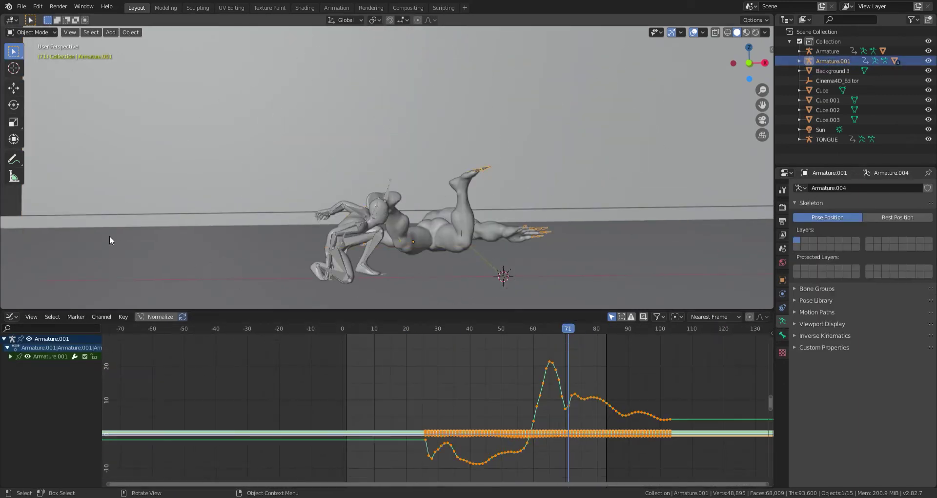
key("ctrl+Tab")
left_click(112, 32)
mouse_move(141, 87)
left_click(248, 126)
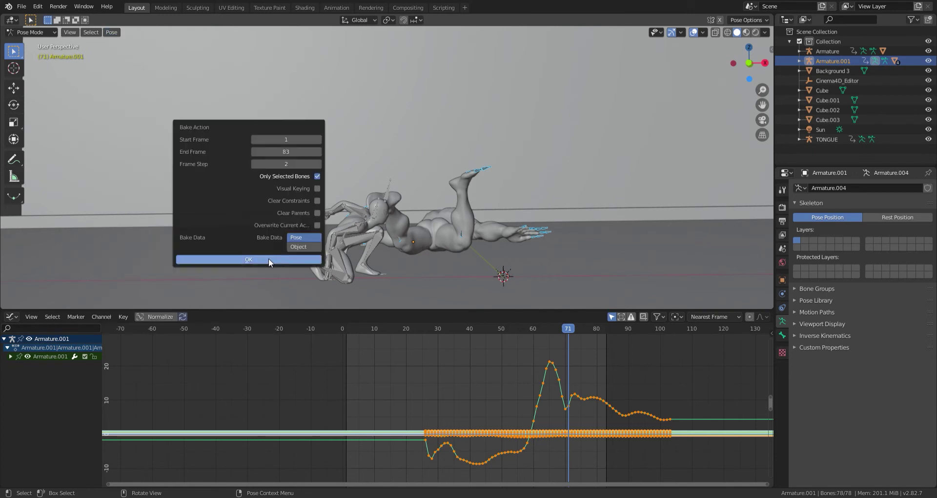
left_click(268, 259)
key("space")
left_click(484, 273)
key("ctrl+z")
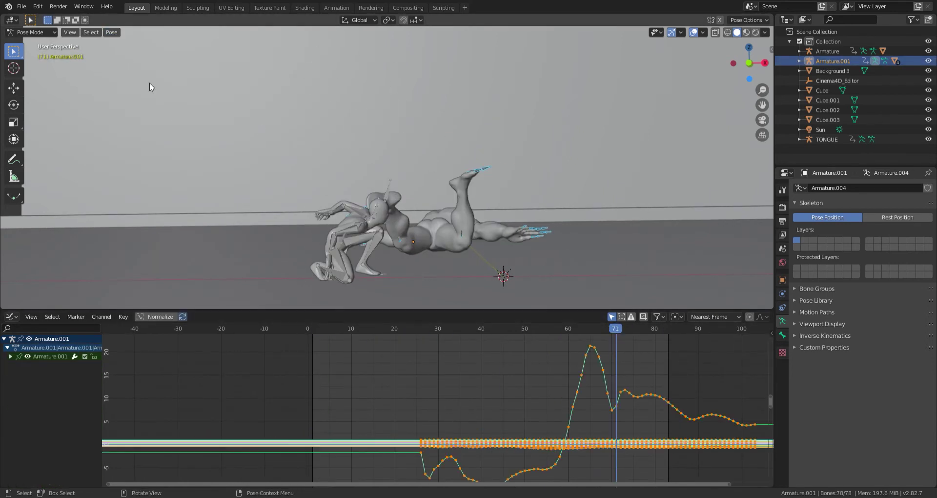
Step: Bake Venom's action again over frames 1 to 83 with keys every two frames, and return to Object Mode
left_click(112, 32)
mouse_move(195, 86)
left_click(247, 114)
left_click(273, 254)
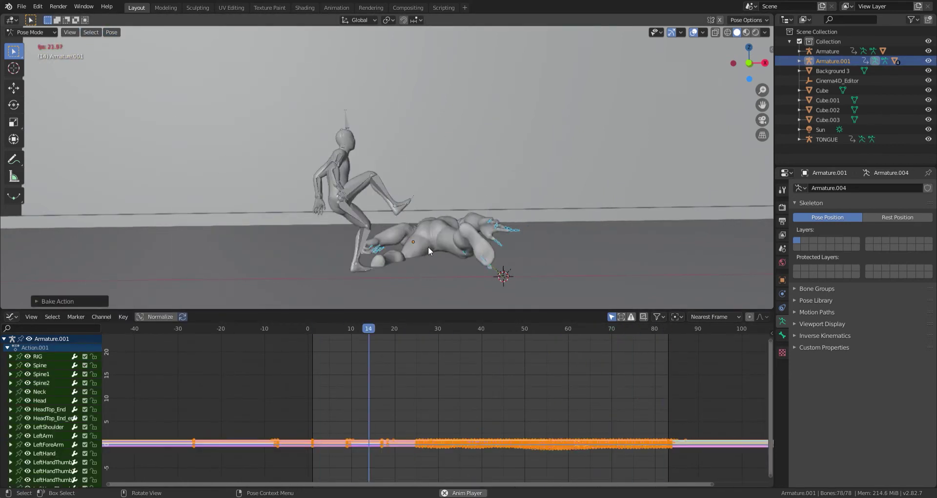
key("space")
left_click(31, 32)
left_click(29, 43)
Step: Switch the Graph Editor to the Timeline, examine Venom's baked keyframes in playback, and go back to frame 1
left_click(11, 316)
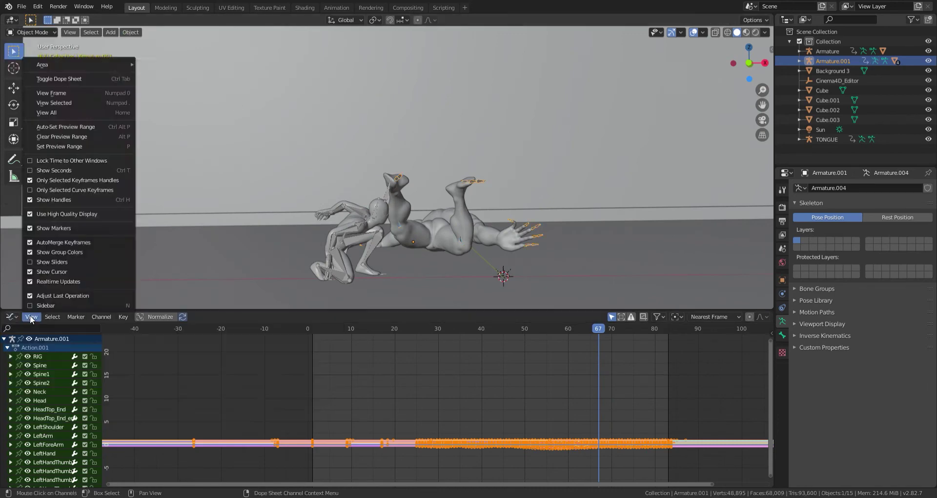
left_click(122, 364)
scroll(461, 364, "up", 2)
left_click(297, 370)
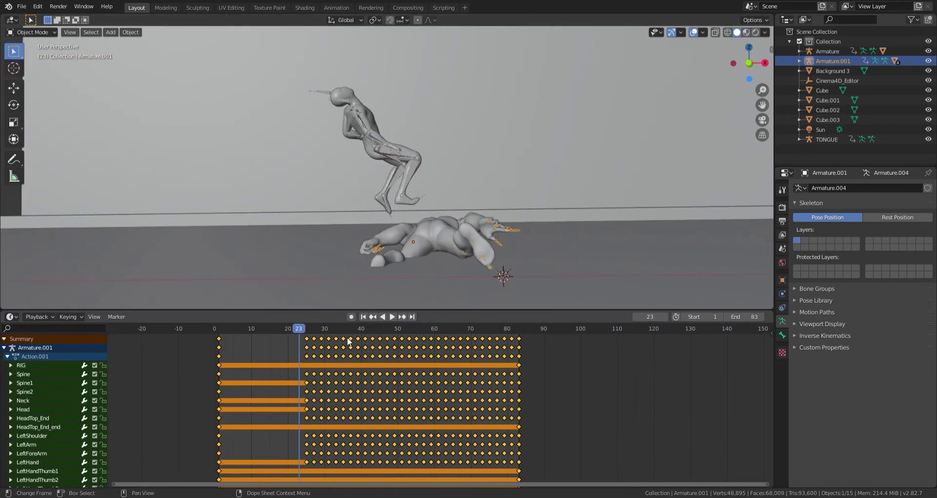
key("space")
key("shift+Left")
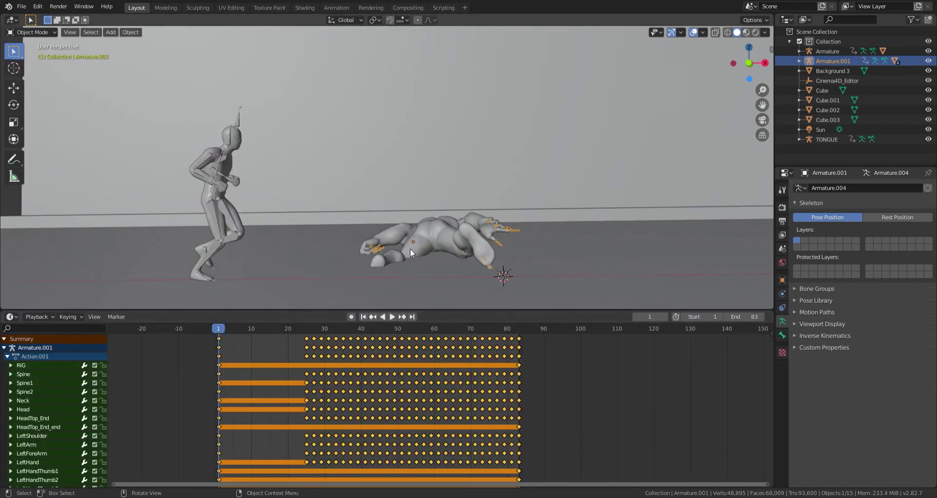
key("ctrl+Tab")
left_click(326, 195)
scroll(312, 195, "down", 3)
left_click(32, 32)
left_click(31, 43)
scroll(341, 210, "up", 3)
scroll(415, 361, "down", 3)
Step: Paste the five copied objects of Venom's animated rig into the scene and play the animation
key("ctrl+v")
key("i")
left_click(400, 265)
left_click_drag(297, 326, 350, 328)
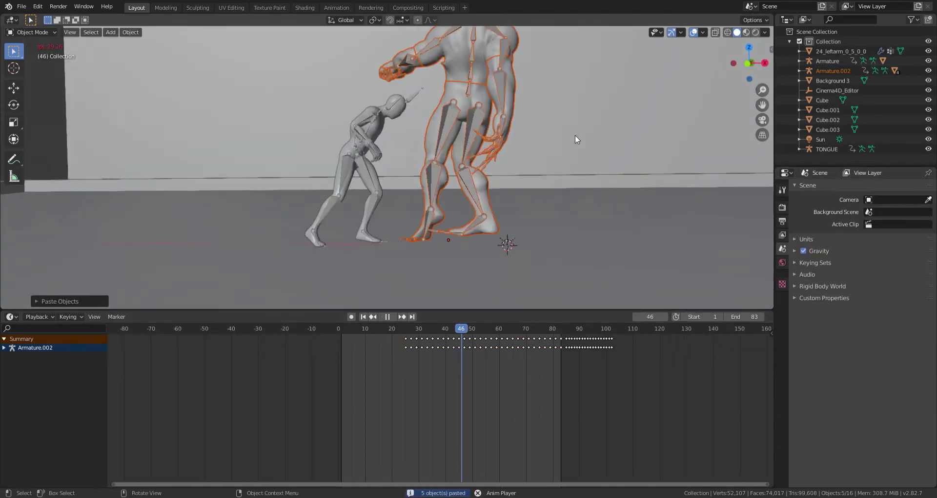
Step: Select Spider-Man's armature, scrub to the kick at frame 20, and collapse the armature's keyframe channels
middle_click_drag(461, 190, 447, 201)
left_click(447, 201)
key("space")
left_click_drag(427, 328, 405, 359)
middle_click_drag(412, 264, 427, 256)
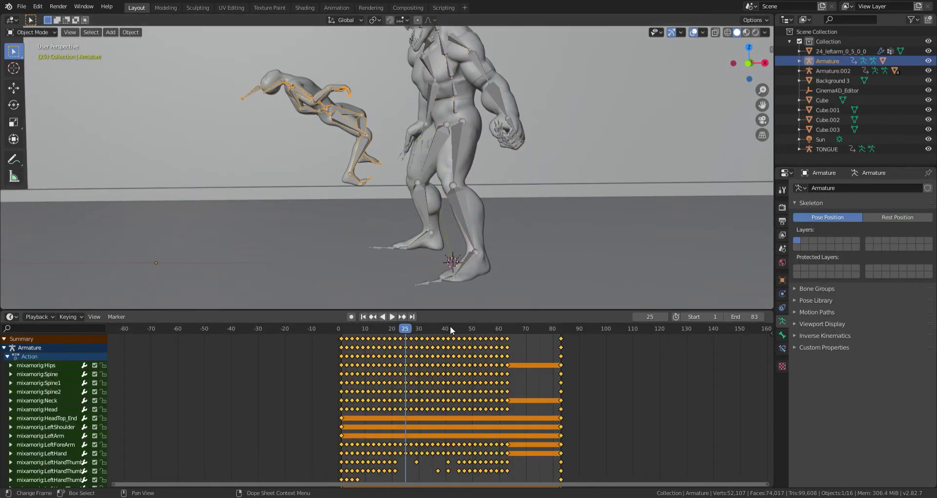
left_click_drag(449, 326, 392, 328)
left_click(4, 348)
Step: Deselect Spider-Man's bones in Pose Mode and return his armature to Object Mode
left_click(24, 32)
left_click(30, 63)
left_click(135, 137)
left_click(29, 32)
left_click(30, 43)
scroll(146, 141, "up", 5)
Step: Insert an object keyframe on Spider-Man's armature at frame 13
left_click(363, 316)
key("F3")
key("Return")
Step: At frame 20, move Spider-Man's armature along the X and Y axes to bring his foot to Venom's leg
key("g")
key("x")
key("Return")
scroll(386, 166, "up", 4)
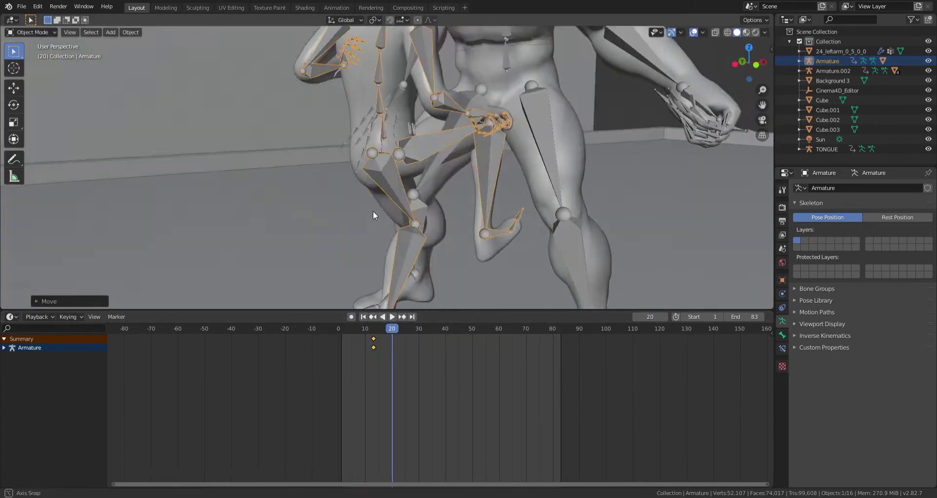
key("g")
key("x")
key("Return")
scroll(569, 180, "up", 6)
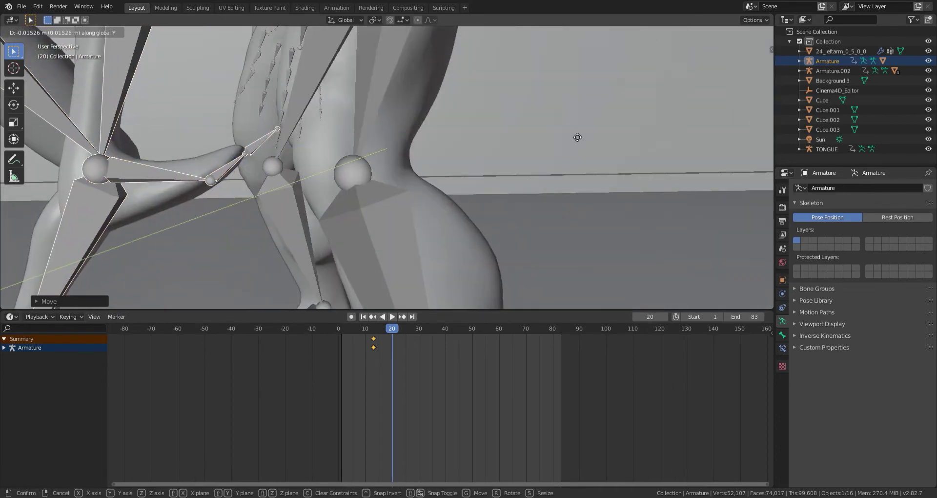
scroll(675, 200, "down", 6)
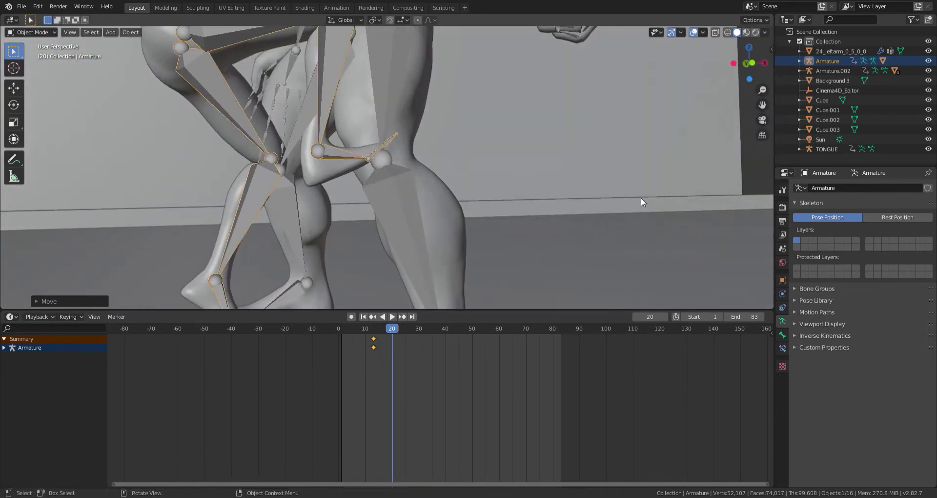
Step: Fine-tune Spider-Man's contact with Venom's thigh along the Y and X axes and keyframe the armature at frame 20
key("y")
scroll(599, 208, "down", 4)
key("x")
scroll(674, 279, "up", 8)
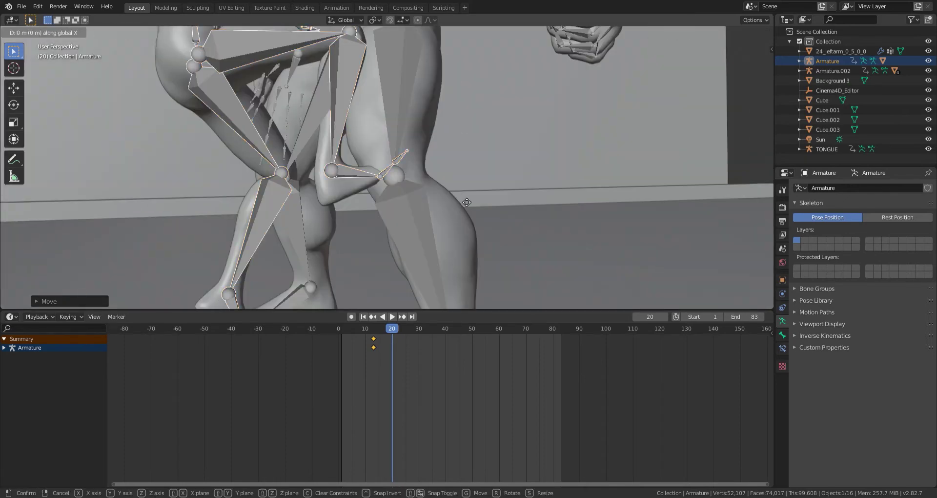
left_click(385, 221)
key("i")
left_click(488, 263)
Step: At frame 35, move the airborne Spider-Man's armature up along Z to line up with Venom's arm and keyframe it
scroll(380, 367, "down", 11)
scroll(410, 254, "down", 7)
left_click_drag(421, 333, 437, 333)
key("Escape")
scroll(385, 182, "down", 4)
scroll(382, 192, "up", 5)
key("g")
key("x")
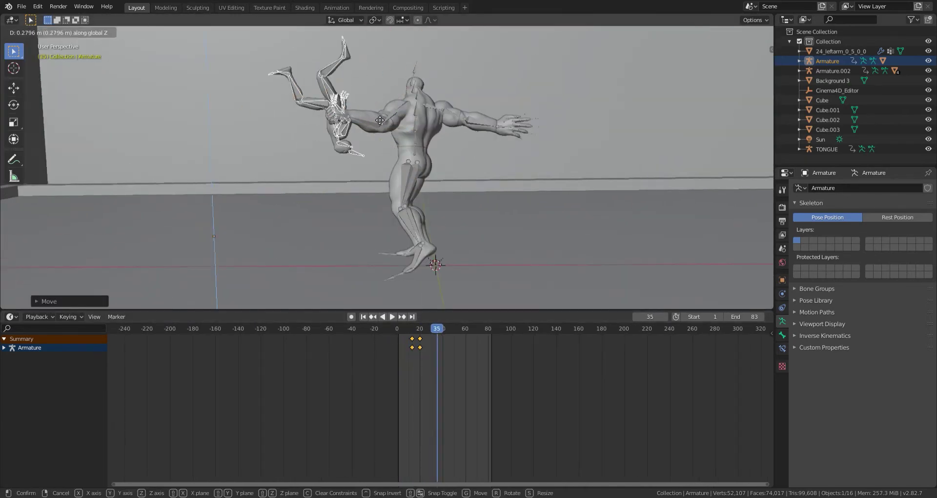
left_click(325, 91)
key("i")
left_click(434, 200)
Step: Play the adjusted motion and duplicate Spider-Man's frame 13 keyframe to a point after frame 35
key("space")
key("space")
left_click(412, 347)
key("shift+d")
left_click(461, 359)
Step: Adjust the position of Spider-Man's armature early in the kick and play the fight to check it
left_click_drag(453, 331, 415, 332)
key("g")
left_click(383, 271)
key("F3")
key("Return")
key("space")
Step: Add a camera to the scene and look through it
scroll(444, 251, "down", 5)
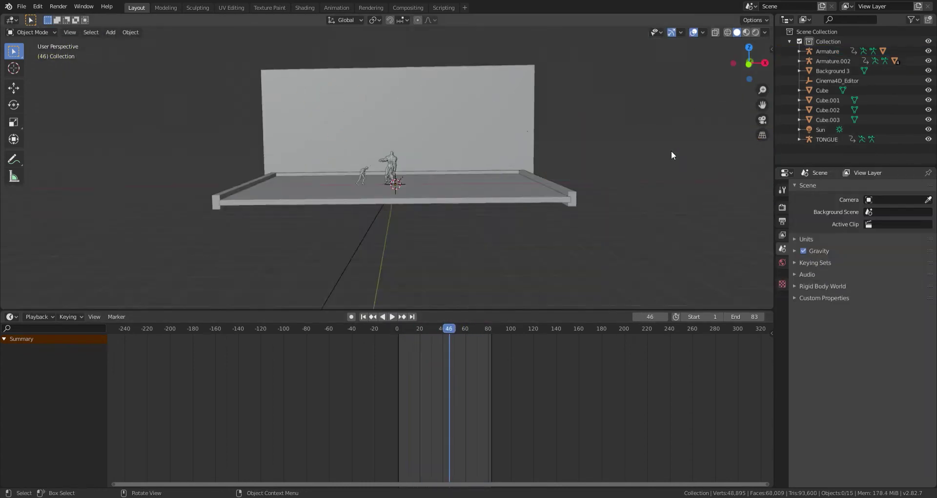
scroll(538, 173, "up", 8)
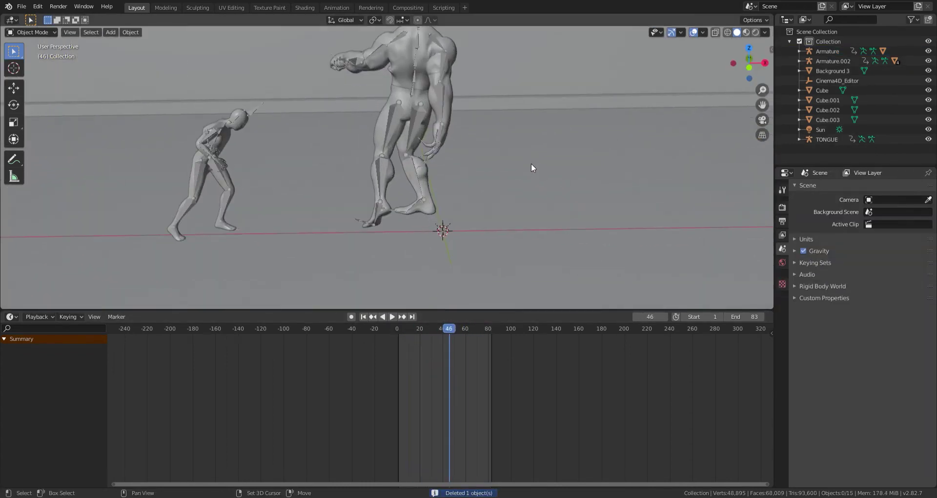
key("shift+a")
left_click(512, 203)
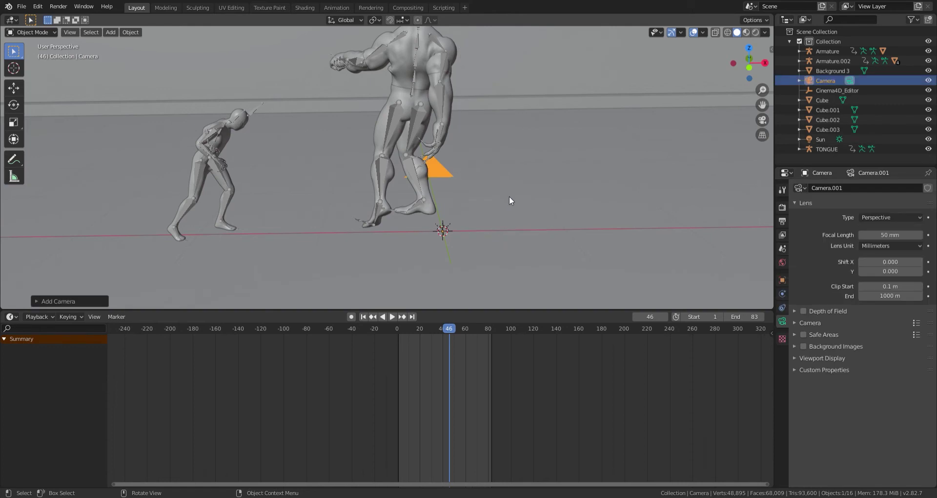
key("KP_0")
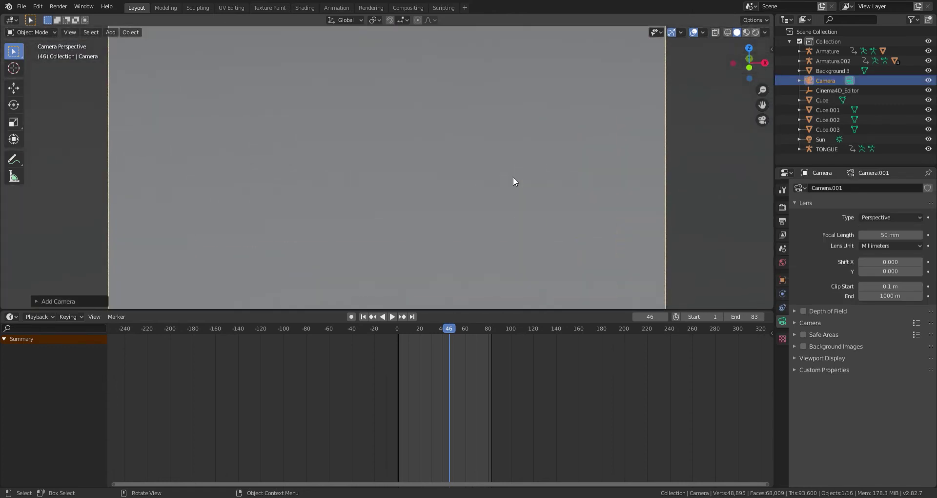
Step: Lock the camera to the view and orbit it around toward Spider-Man and Venom
key("n")
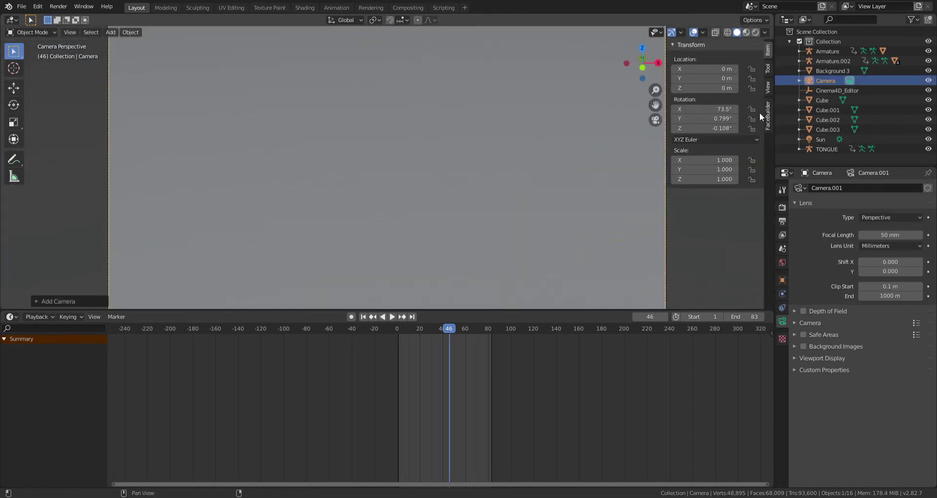
left_click(768, 85)
left_click(733, 165)
key("n")
middle_click_drag(544, 160, 406, 291)
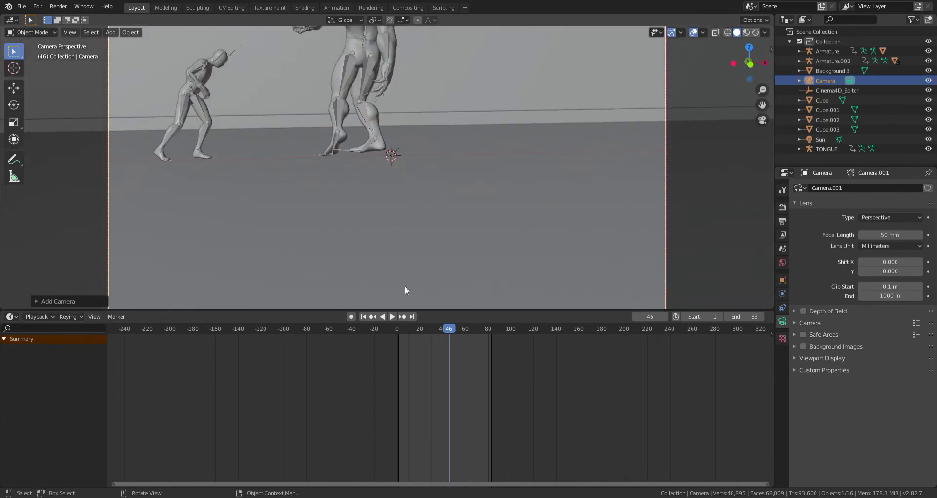
Step: At frame 1, frame Spider-Man and Venom from the side in the camera view and insert a camera keyframe
left_click(363, 316)
scroll(380, 176, "up", 4)
mouse_move(368, 159)
middle_mouse_down("shift")
mouse_move(444, 236)
mouse_move(473, 251)
mouse_move(517, 237)
middle_mouse_up("shift")
scroll(440, 235, "down", 1)
scroll(473, 251, "up", 2)
scroll(473, 251, "down", 1)
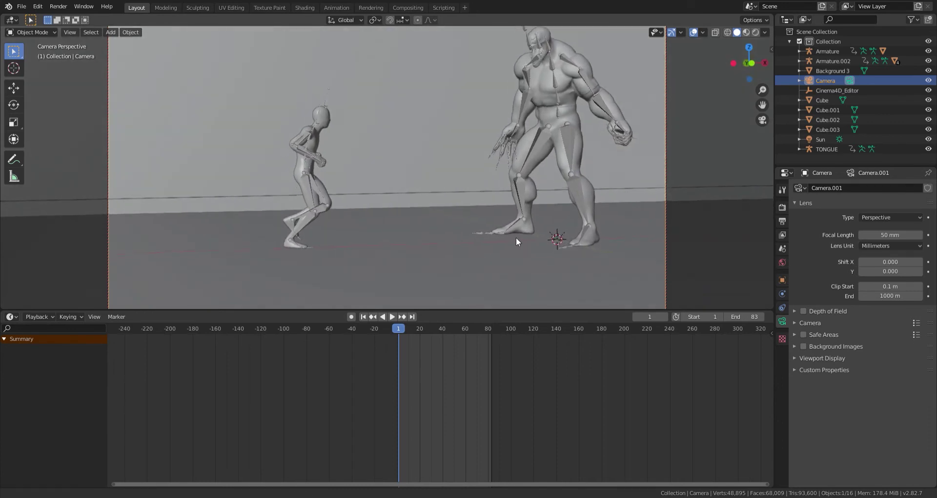
key("i")
left_click(582, 261)
Step: Reposition the camera at frame 23 to follow Spider-Man's kick, keyframe it, and play the camera move
left_click(423, 328)
key("w")
key("w")
key("w")
key("w")
mouse_move(478, 212)
middle_mouse_down()
mouse_move(471, 208)
mouse_move(470, 235)
mouse_move(438, 203)
mouse_move(490, 216)
middle_mouse_up()
scroll(471, 234, "down", 1)
key("F3")
key("Return")
left_click(489, 215)
key("space")
key("space")
Step: At frame 31, roll and reframe the camera to tilt the shot during Spider-Man's flip, and keyframe it
left_click_drag(423, 329, 433, 334)
key("r")
left_click(542, 168)
scroll(522, 184, "up", 1)
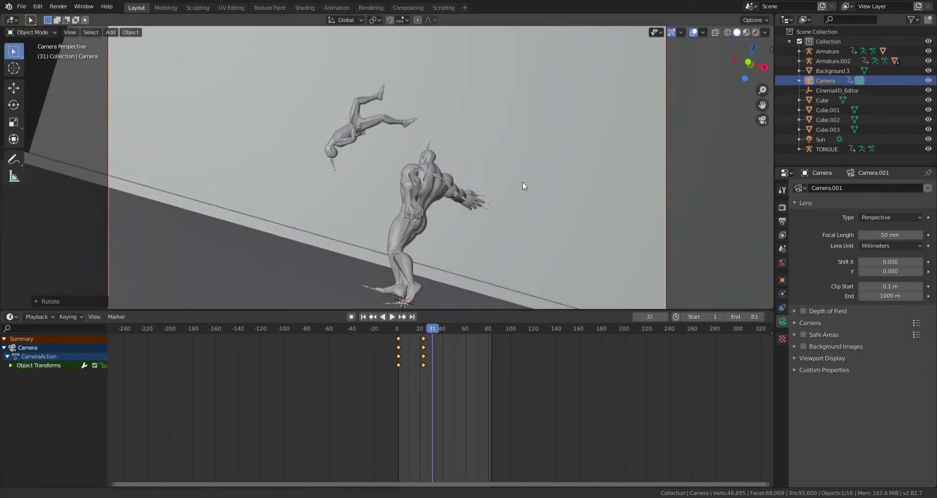
middle_click_drag(522, 184, 524, 180)
key("i")
left_click(524, 180)
Step: Duplicate the camera's frame 23 keyframe to about frame 53
left_click(423, 340)
key("shift+d")
left_click(444, 341)
left_click_drag(443, 331, 459, 343)
left_click(437, 338)
Step: Play the shot repeatedly through the camera to review the camera movement around Spider-Man's flip
key("space")
key("space")
key("F3")
key("Return")
key("space")
key("space")
key("space")
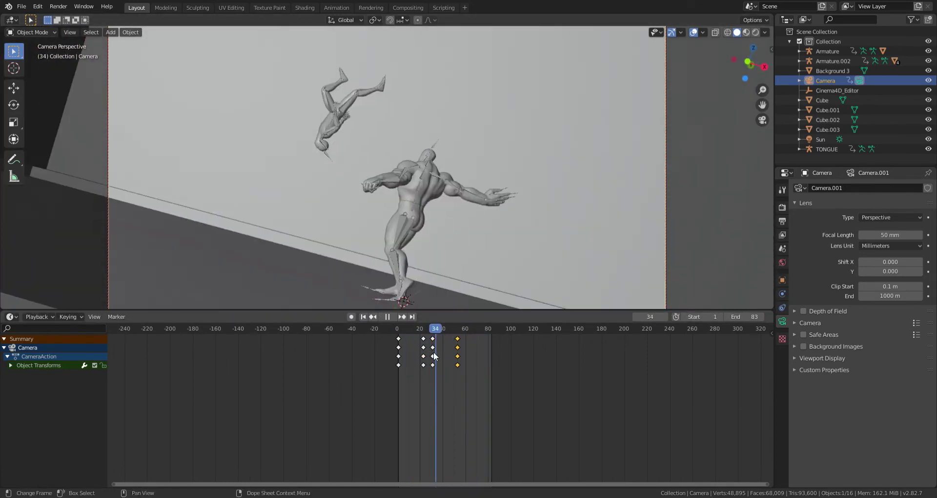
key("space")
Step: Display the viewport in Rendered shading and hide the Venom and Spider-Man armatures
key("z")
left_click(500, 124)
left_click(419, 160)
key("h")
left_click(431, 156)
left_click(405, 118)
key("h")
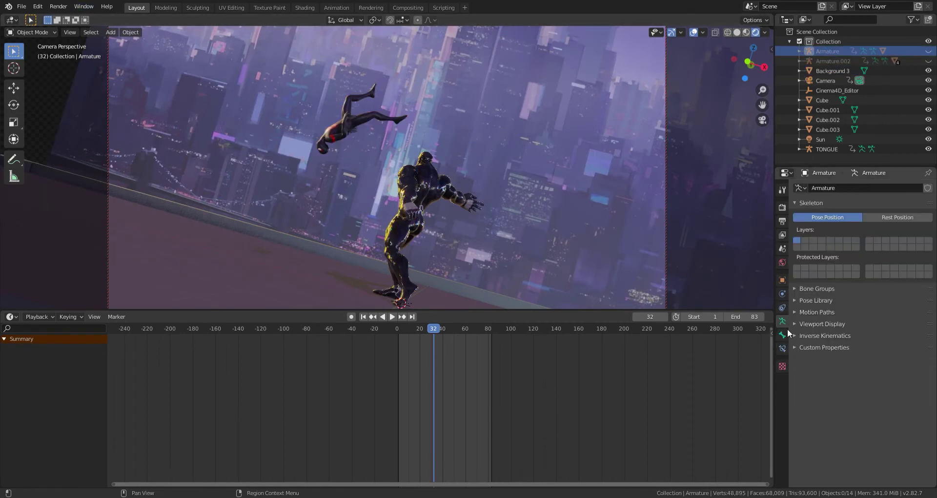
Step: Check the output dimensions and enable Freestyle line rendering for the Eevee render
left_click(782, 206)
left_click(783, 223)
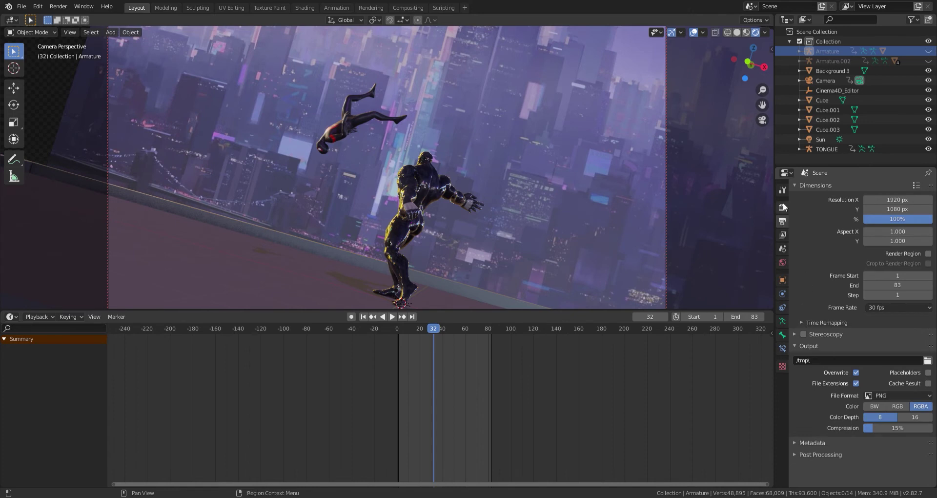
left_click(783, 207)
left_click(803, 435)
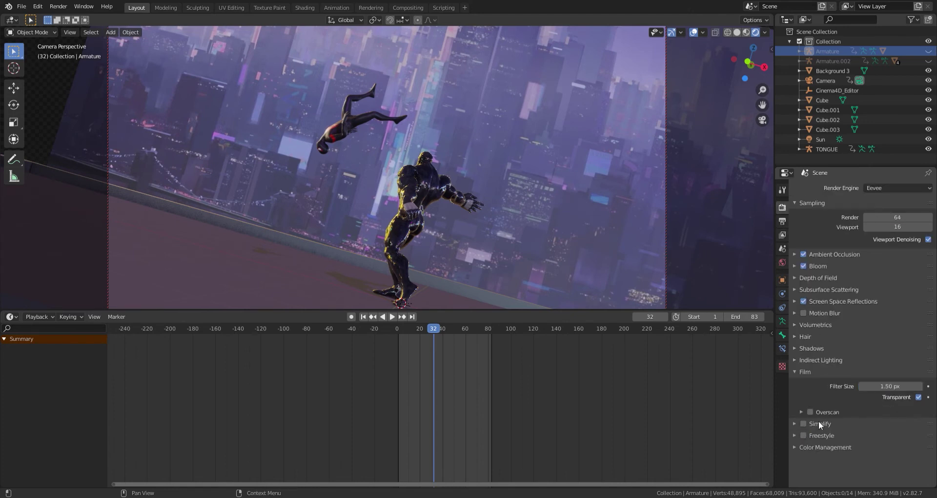
left_click(59, 6)
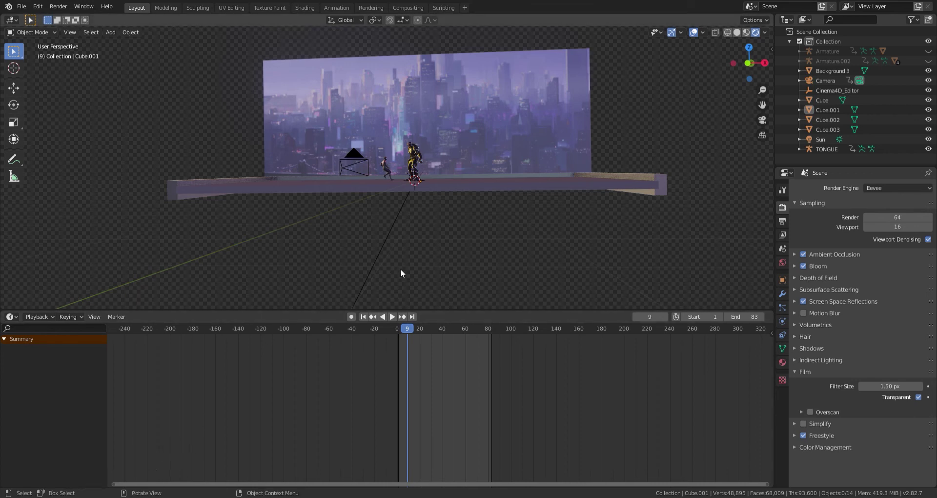
Step: Select the city backdrop plane behind the fight set
middle_click_drag(415, 262, 501, 230)
left_click(458, 144)
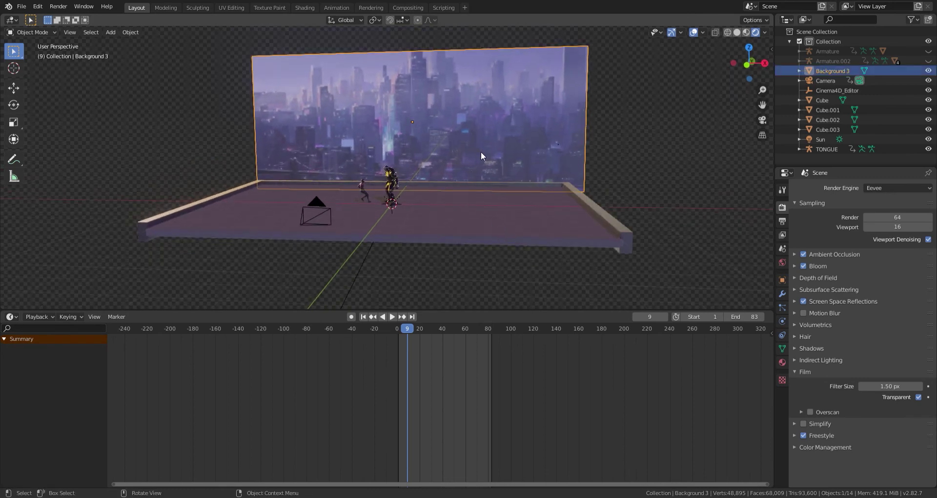
Step: Delete the city backdrop plane and render the animation through the camera with a transparent background
key("Delete")
scroll(477, 157, "up", 5)
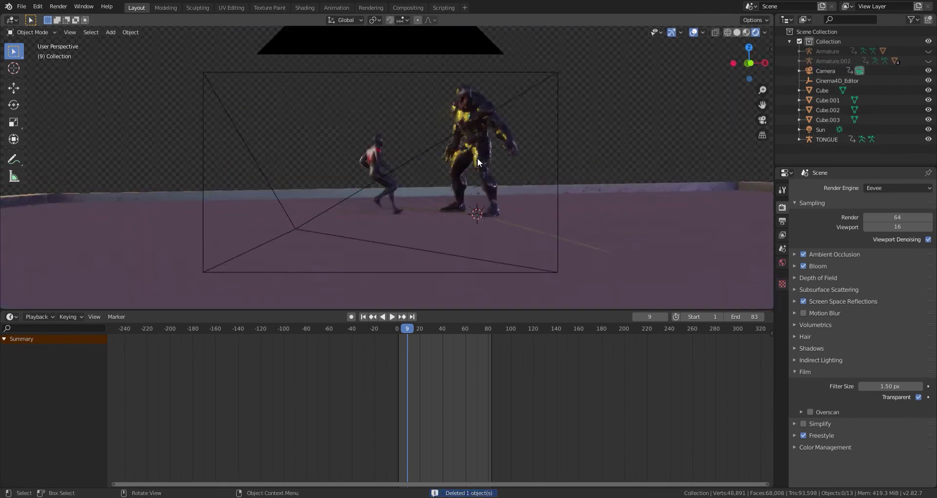
key("KP_0")
left_click(57, 6)
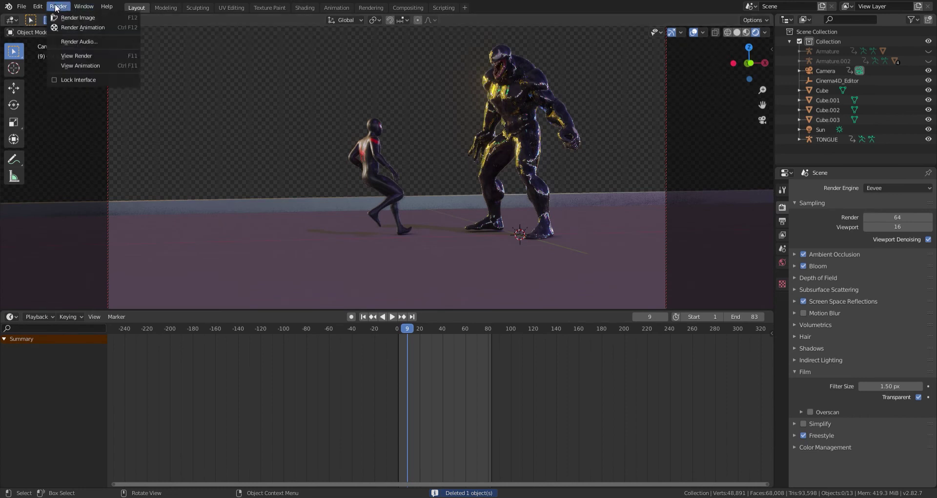
left_click(83, 27)
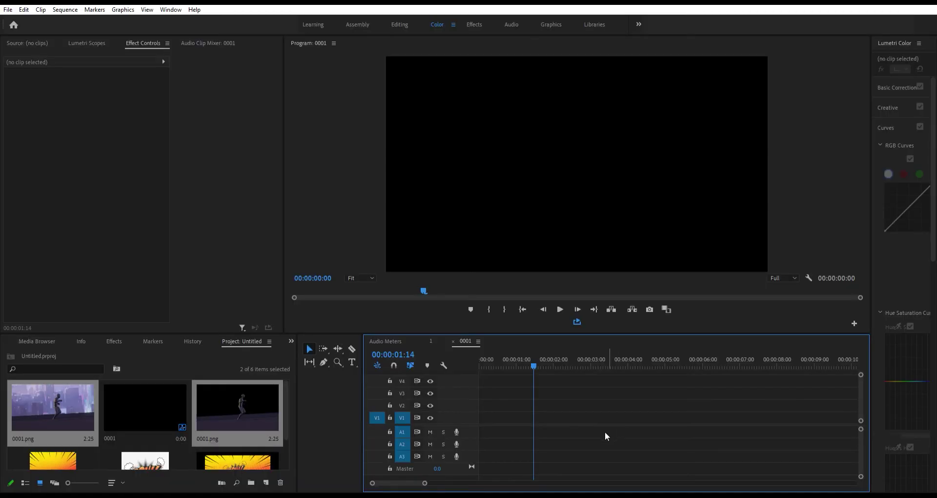
Step: In Premiere Pro, stack the city-backdrop render on V2 above the transparent render on V1 and play the sequence from the start
double_click(87, 409)
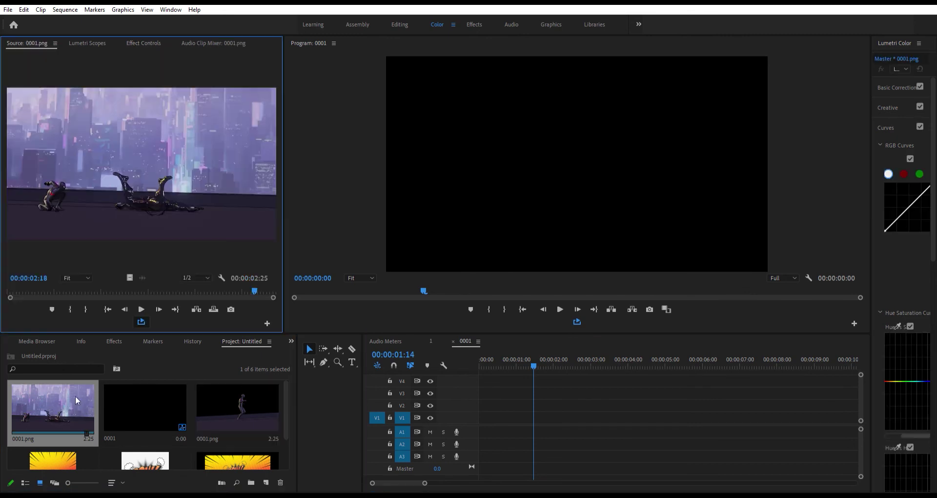
left_click_drag(75, 419, 480, 399)
left_click_drag(478, 398, 479, 399)
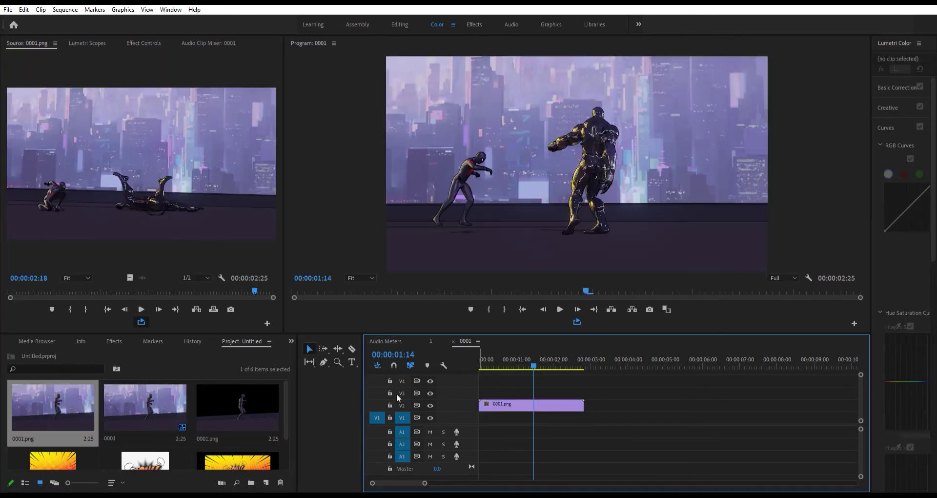
left_click_drag(237, 408, 479, 416)
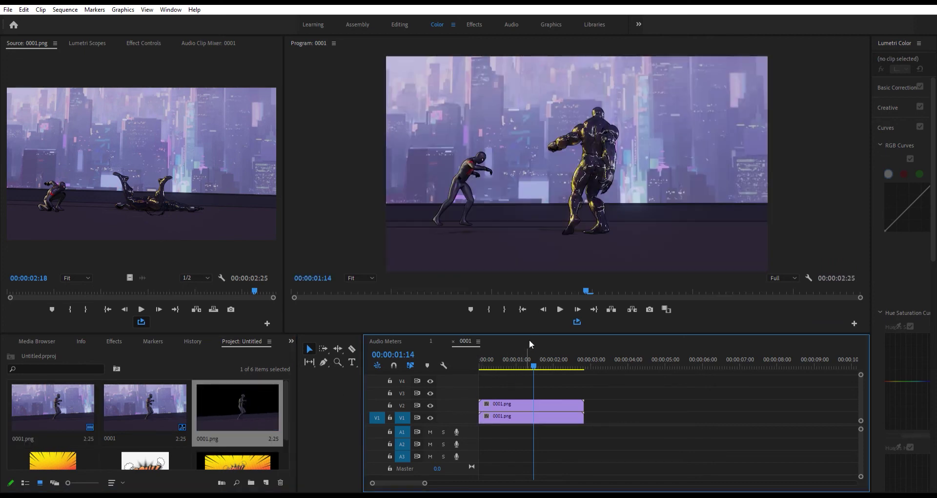
left_click(526, 301)
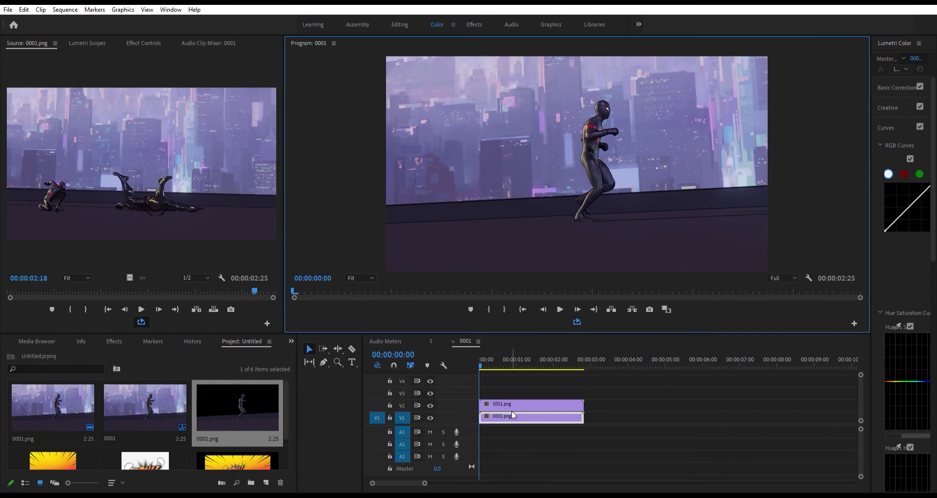
key("space")
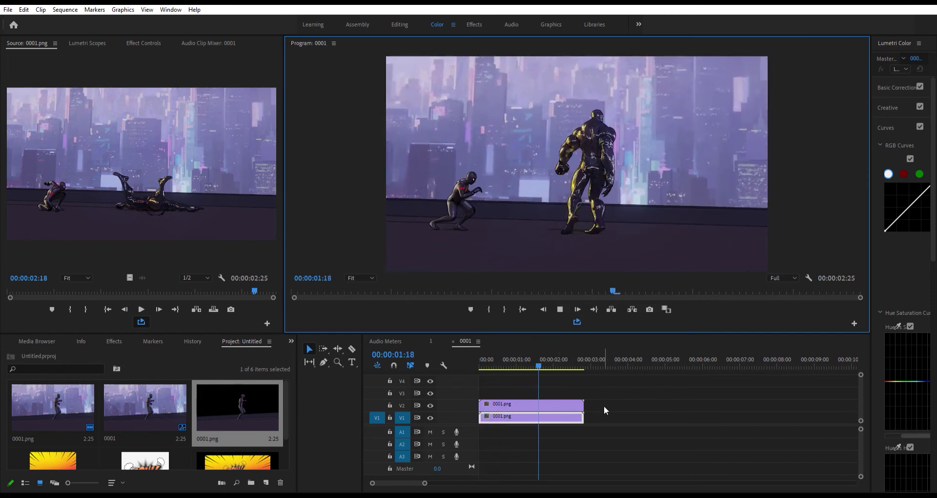
key("space")
Step: Cut the V2 clip at 00:00:00:27 and 00:00:01:01, remove the section between the cuts and play back the result
mouse_move(508, 355)
left_mouse_down()
mouse_move(520, 361)
mouse_move(512, 365)
left_mouse_up()
left_click(352, 349)
left_click(513, 404)
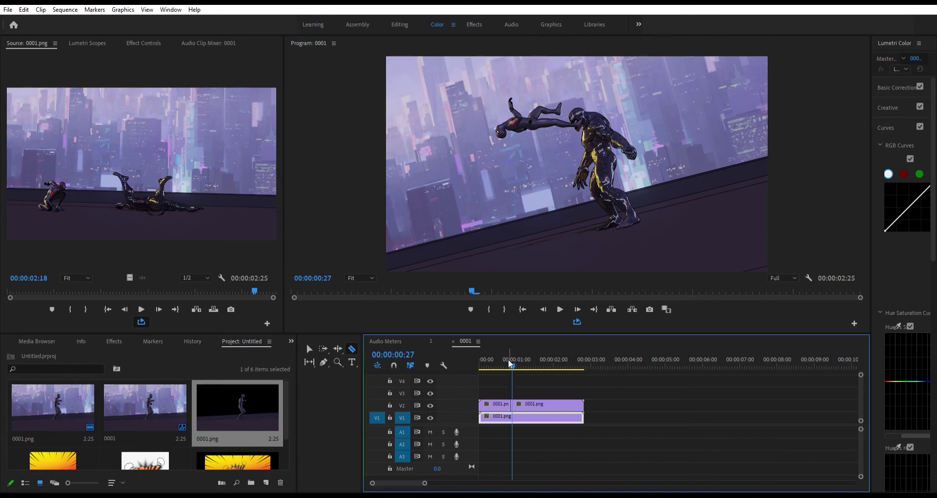
left_click_drag(511, 356, 519, 359)
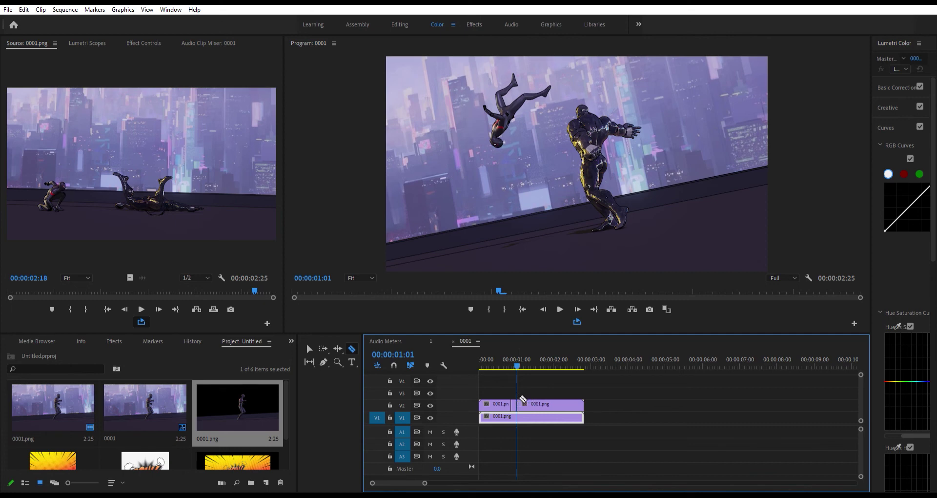
left_click(309, 348)
left_click(514, 397)
left_click(574, 320)
left_click_drag(516, 359, 493, 362)
key("space")
key("space")
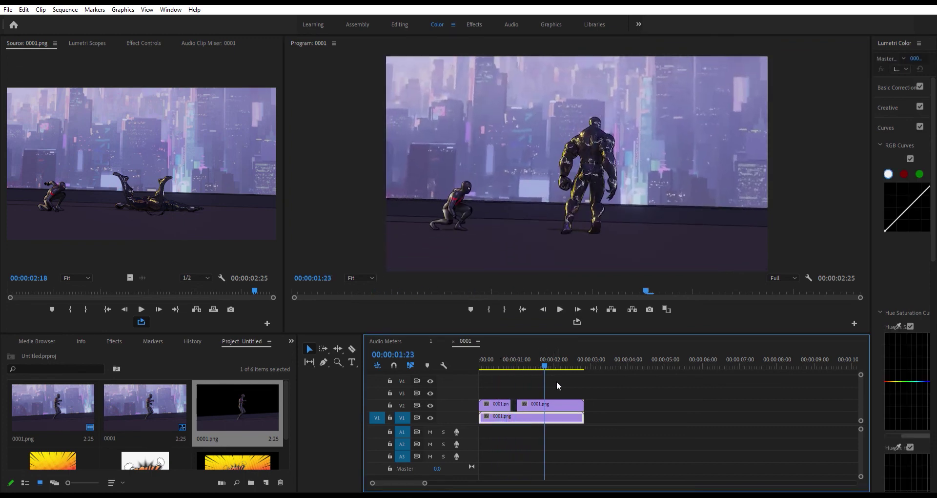
Step: Trim the start of the second V2 clip to widen the gap over the impact and replay that part
left_click_drag(517, 403, 530, 399)
left_click_drag(545, 358, 499, 363)
key("space")
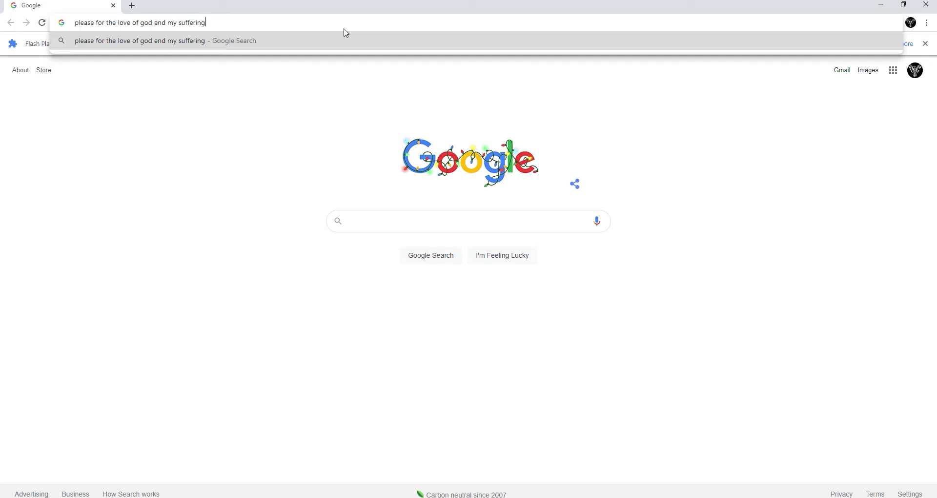
Step: In Chrome, replace the search text with "cool comic impact backgrounds" and run the search
key("BackSpace")
key("BackSpace")
key("BackSpace")
key("BackSpace")
key("BackSpace")
key("BackSpace")
key("BackSpace")
key("BackSpace")
key("BackSpace")
key("BackSpace")
key("BackSpace")
key("BackSpace")
key("BackSpace")
key("BackSpace")
key("BackSpace")
key("BackSpace")
key("BackSpace")
key("BackSpace")
key("BackSpace")
key("BackSpace")
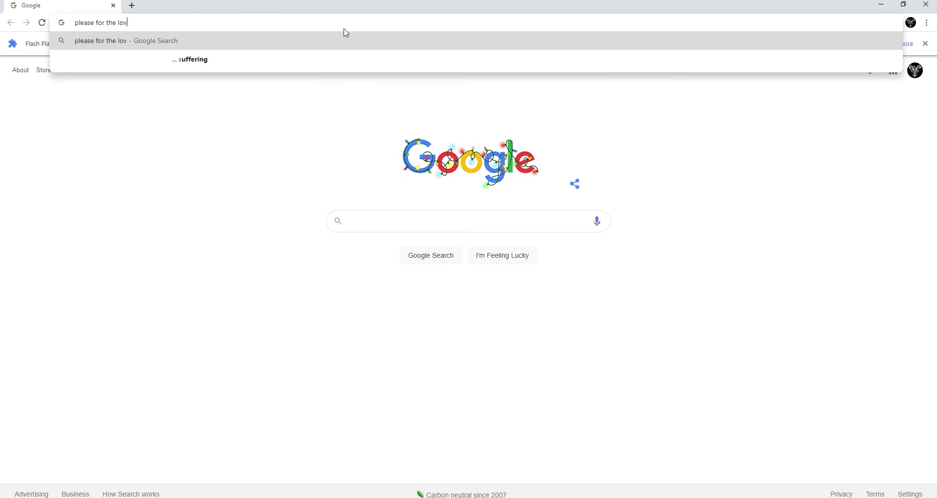
key("BackSpace")
key("BackSpace")
key("BackSpace")
key("BackSpace")
type("co")
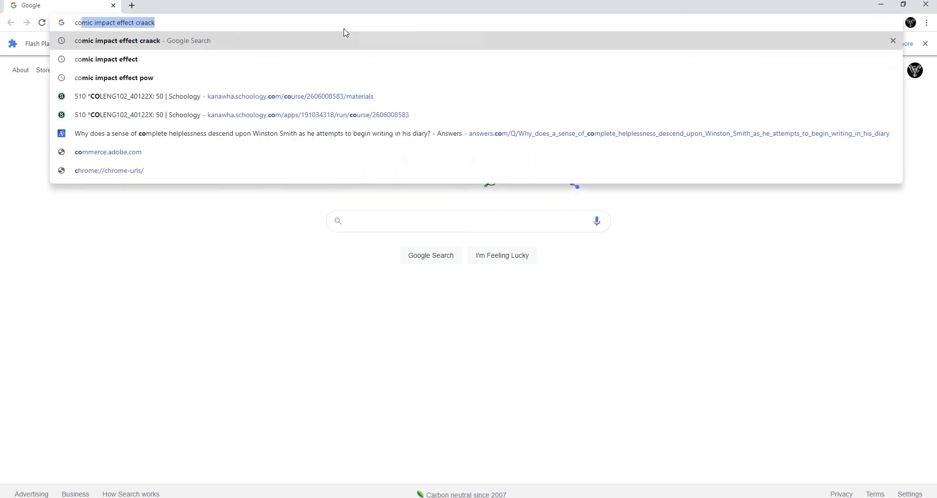
type("ol comi")
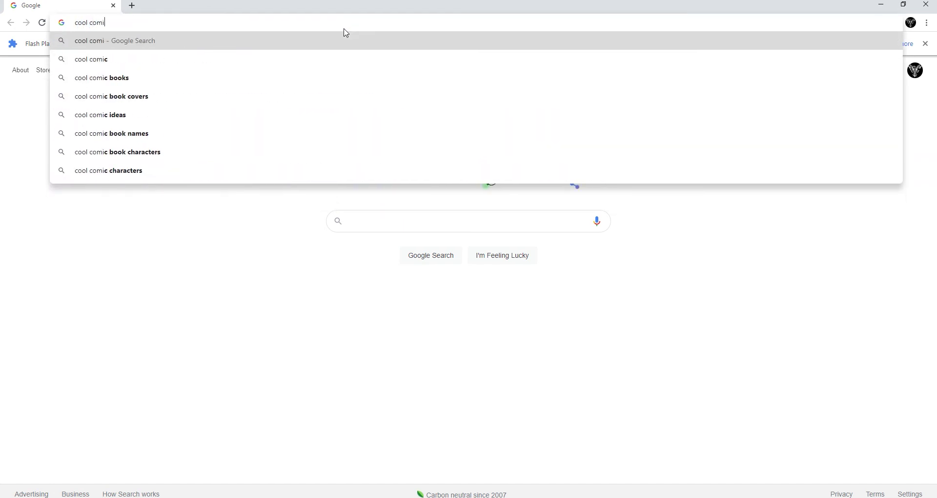
type("c impact backgro")
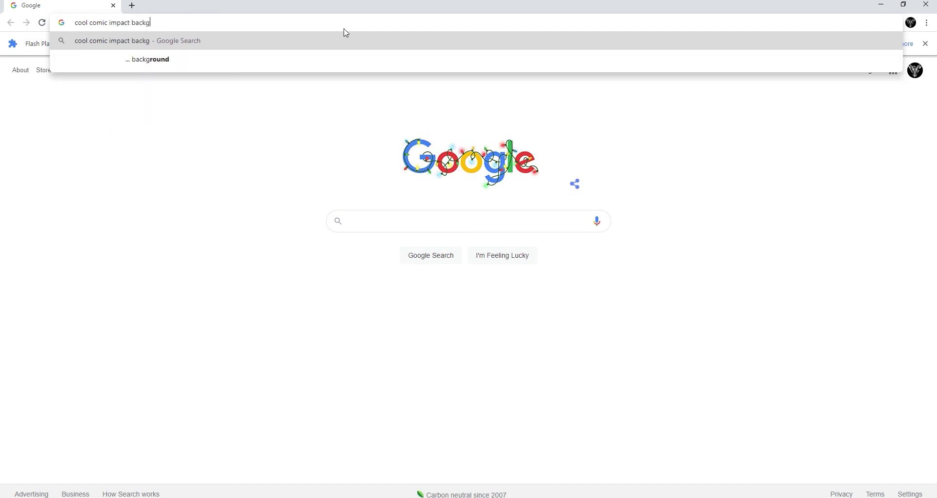
type("unds")
key("Return")
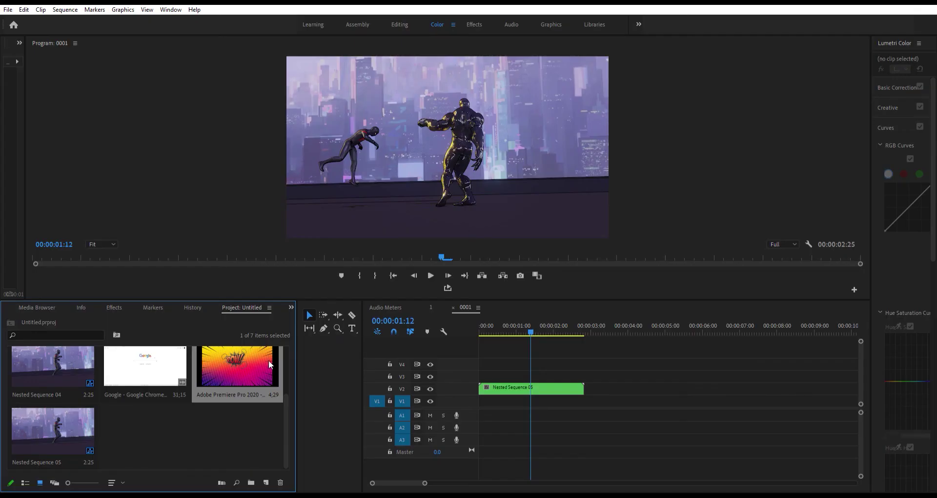
Step: In Premiere Pro, place the POW comic image on V1, trim it to match Nested Sequence 05's end and play the sequence
left_click_drag(226, 357, 486, 399)
left_click_drag(666, 396, 583, 397)
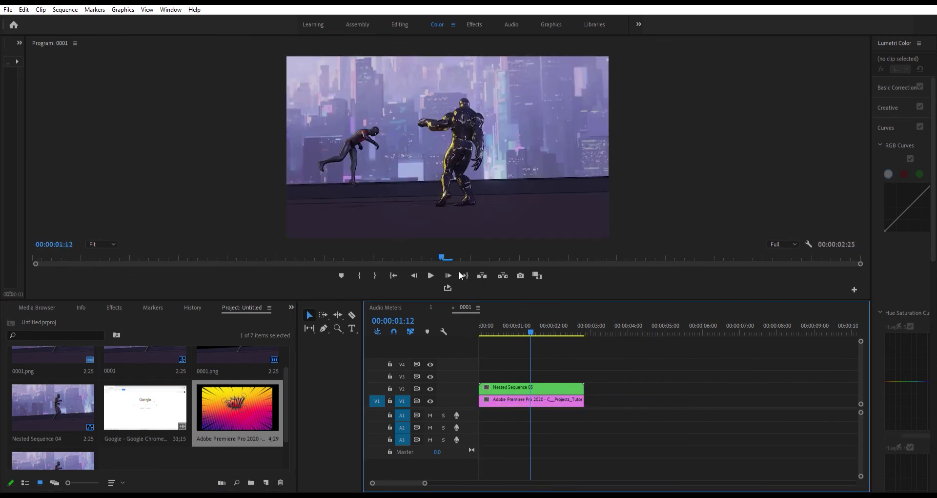
left_click(393, 275)
key("space")
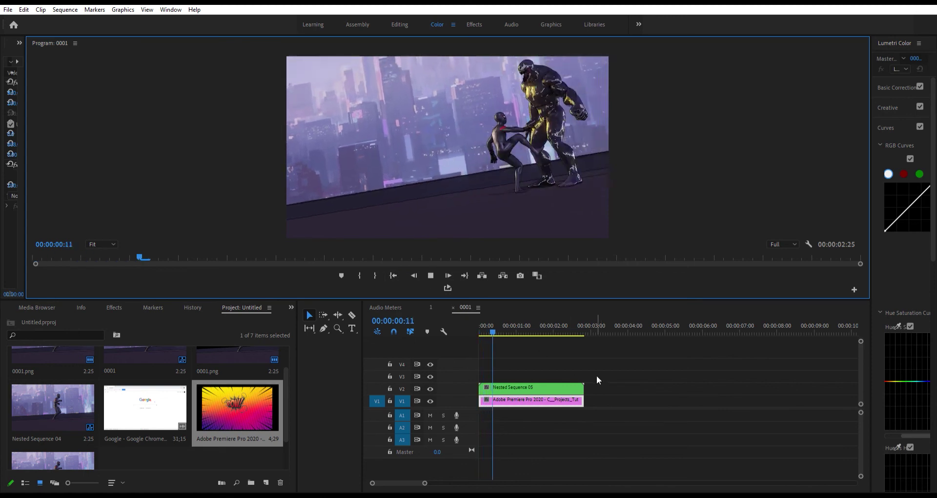
key("space")
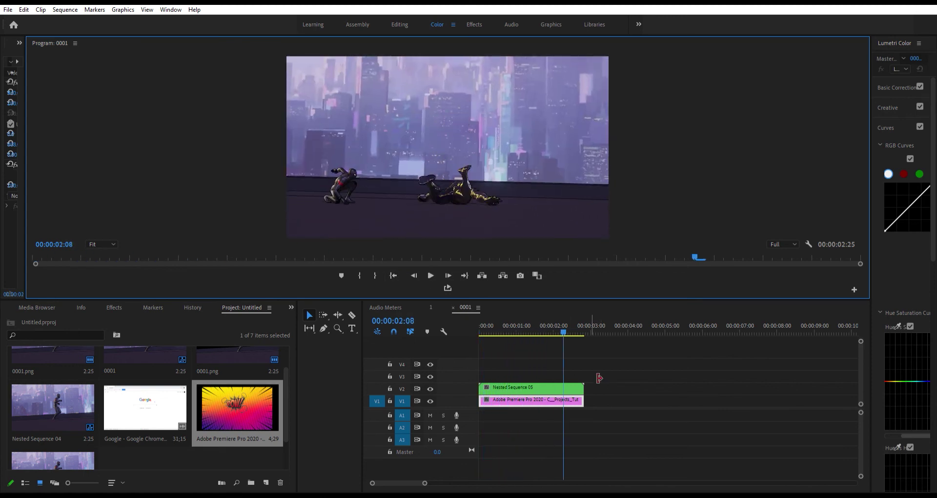
Step: At 00:00:01:00, enable Position and Scale keyframes on the POW image and set its Scale to 209 to fill the frame
left_click_drag(561, 321, 515, 363)
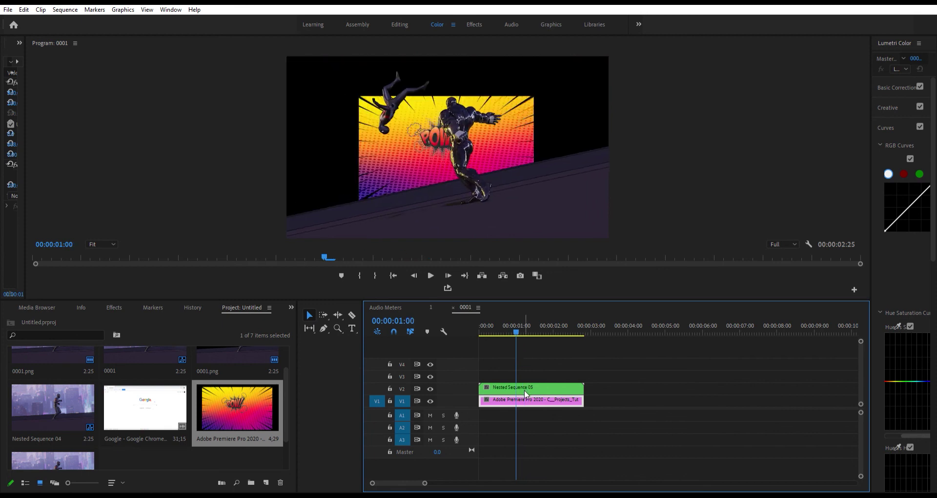
left_click_drag(29, 121, 185, 123)
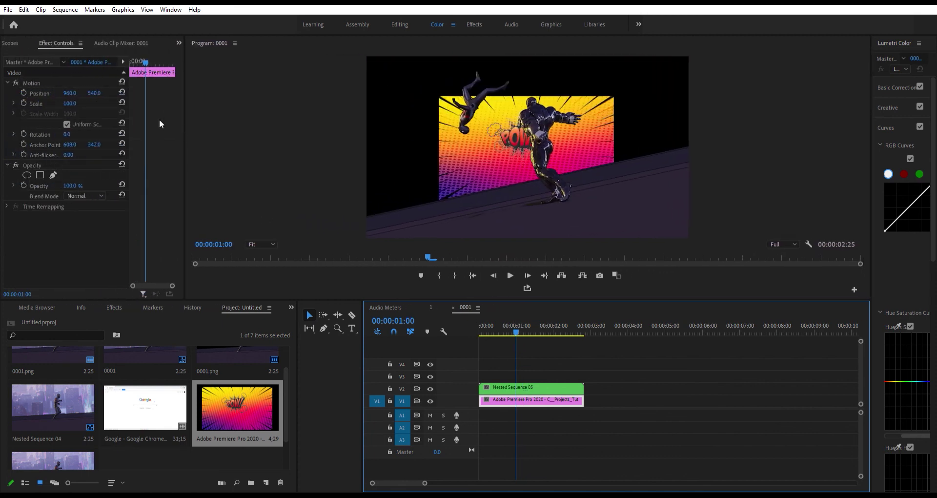
left_click(23, 103)
left_click(24, 93)
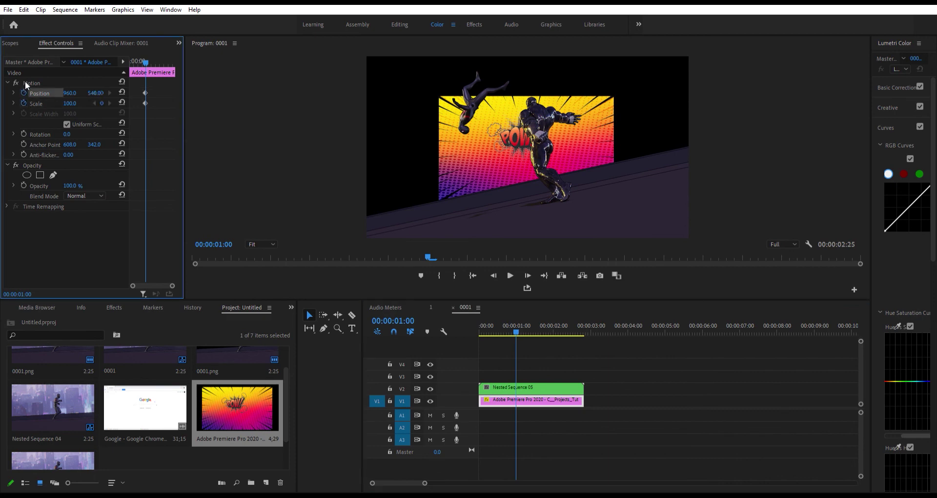
left_click_drag(69, 103, 123, 103)
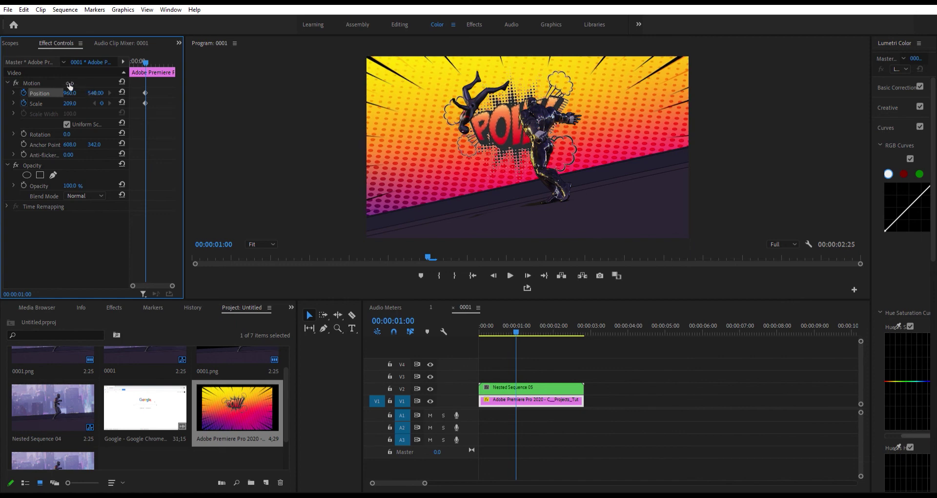
Step: Keyframe the POW image's Rotation at -4.0° at 00:00:01:00 and add a slightly different rotation a few frames further on
left_click(23, 134)
mouse_move(67, 134)
left_mouse_down()
mouse_move(76, 135)
mouse_move(66, 135)
left_mouse_up()
key("Right")
key("Right")
key("Right")
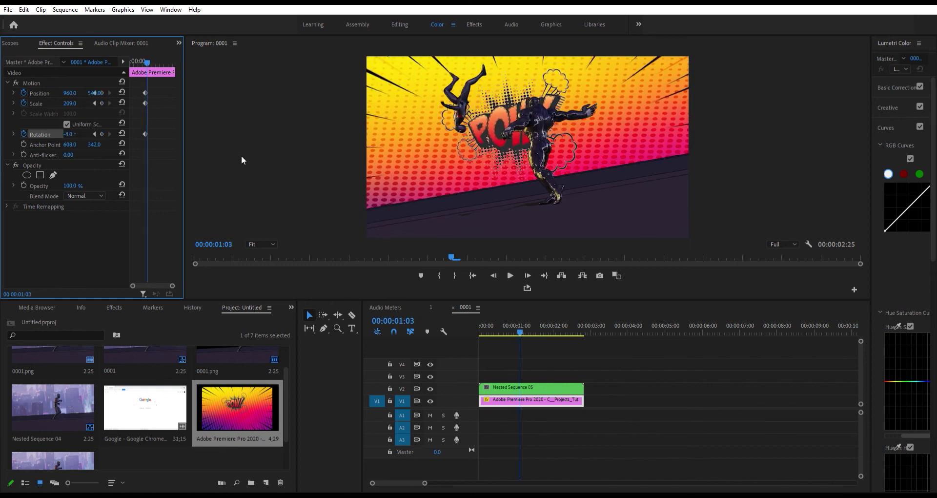
key("Right")
mouse_move(69, 134)
left_mouse_down()
mouse_move(60, 135)
mouse_move(70, 134)
left_mouse_up()
Step: Step frame by frame through the POW background's rotation and play the sequence to review the impact effect
key("Right")
key("Right")
key("Right")
key("Left")
key("Left")
key("Left")
key("Left")
key("Left")
key("Left")
key("Left")
key("Left")
key("Left")
key("space")
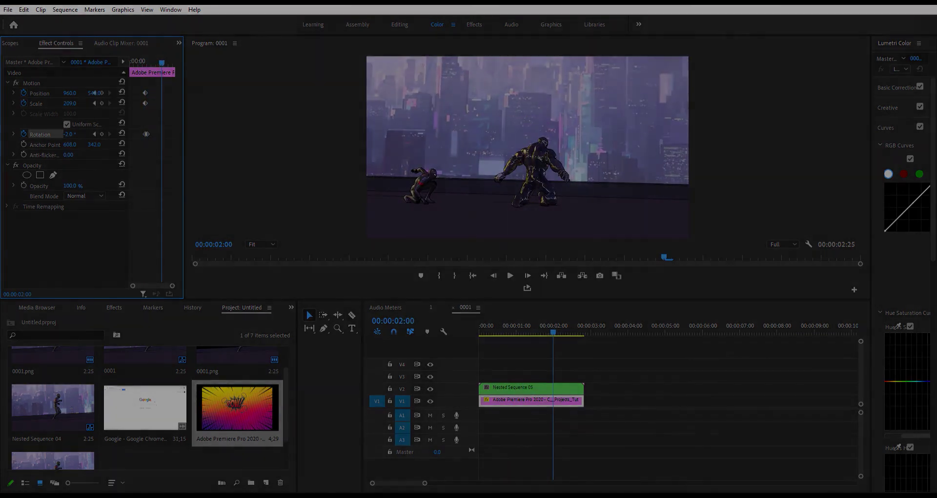